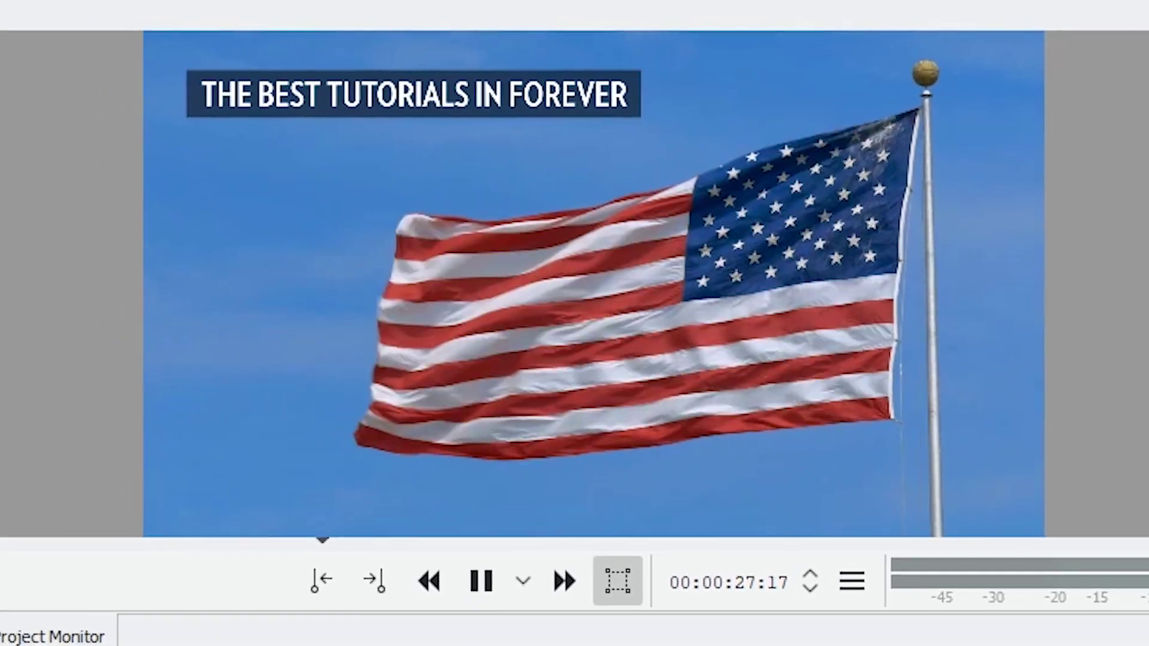
Step: Pause the waving flag clip playing in the Project Monitor
key("space")
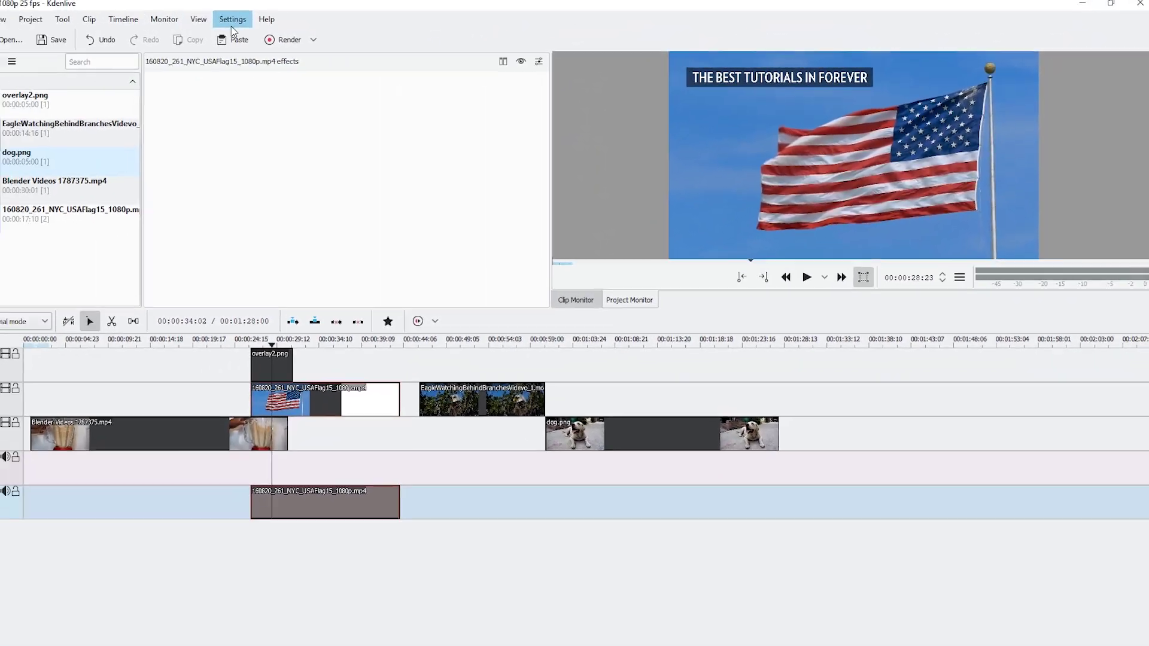
Step: Switch the Kdenlive color theme to Breeze Dark
left_click(88, 18)
mouse_move(308, 70)
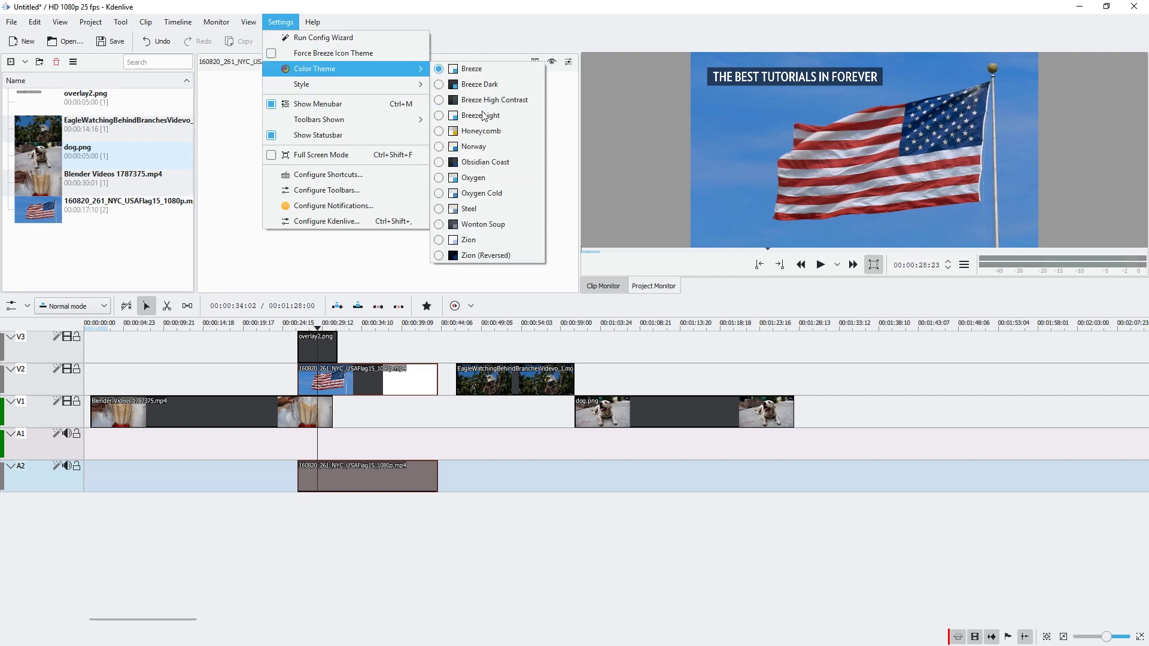
left_click(480, 85)
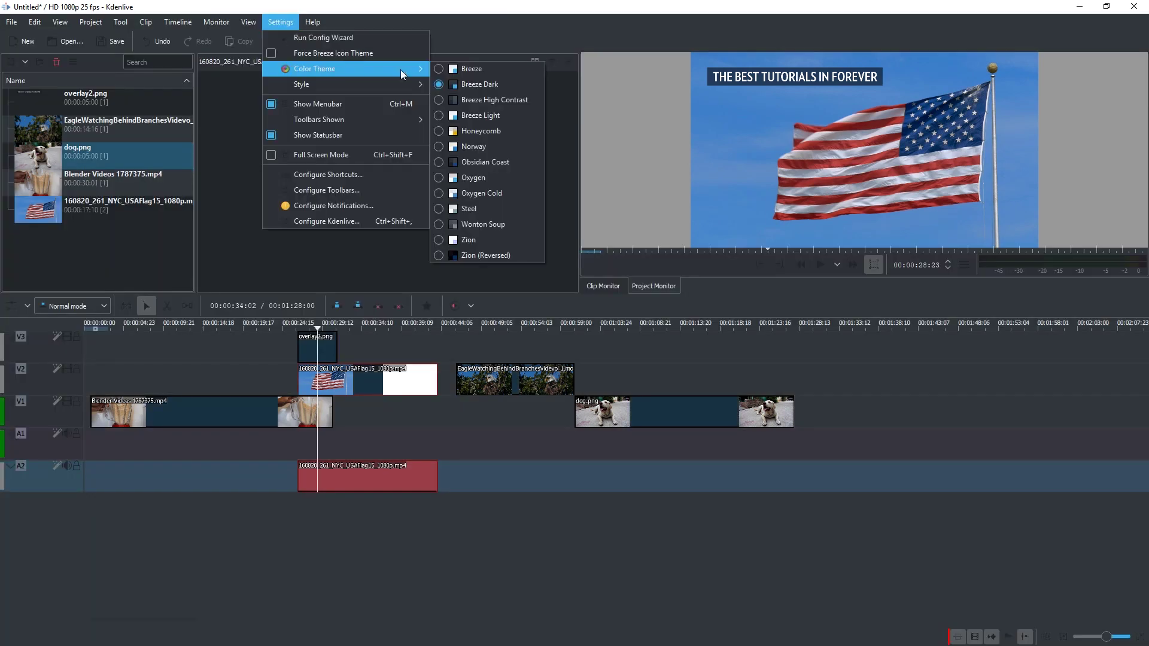
Step: Try Breeze High Contrast, then return the interface to Breeze Light
left_click(494, 99)
mouse_move(346, 73)
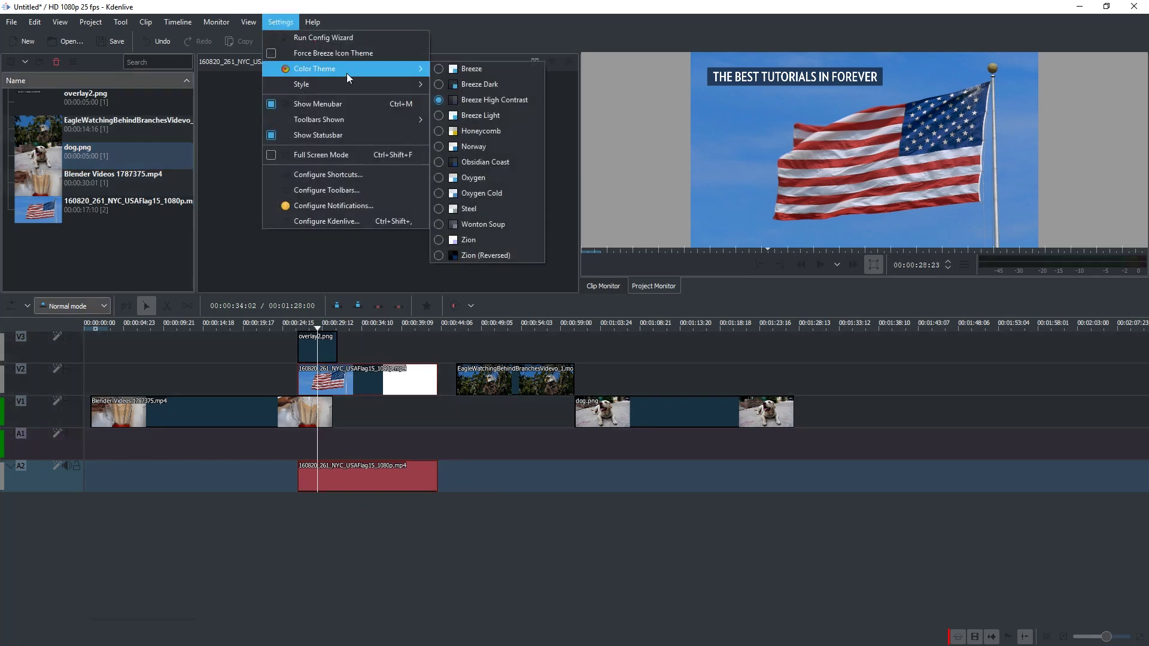
left_click(491, 120)
left_click(278, 22)
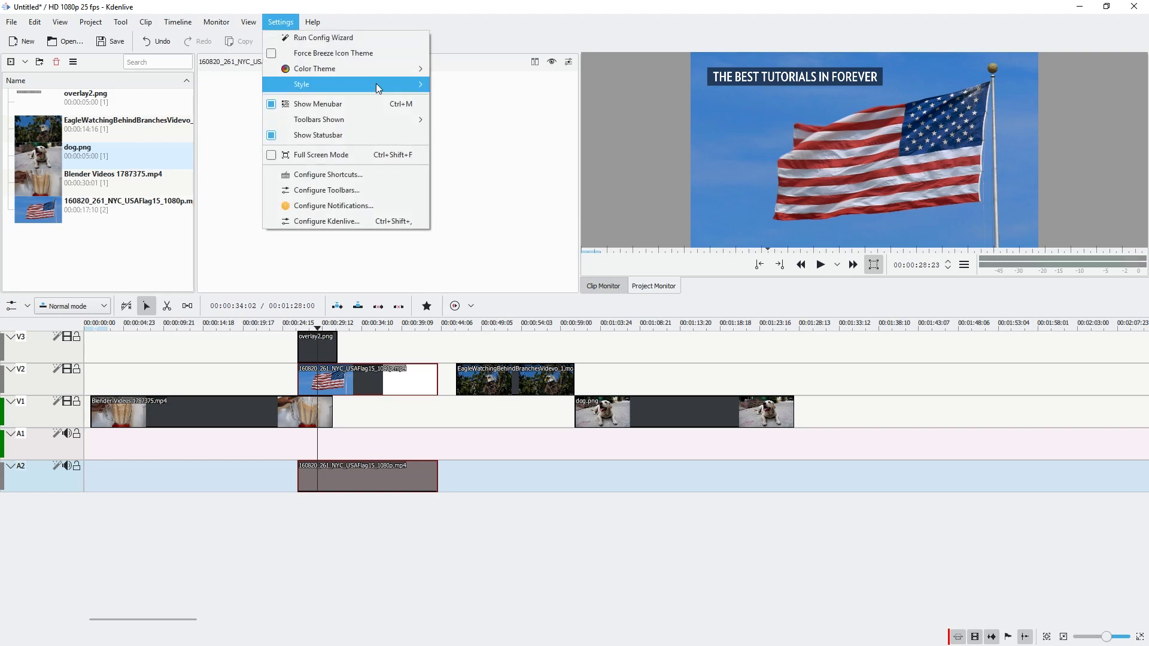
mouse_move(390, 71)
left_click(470, 73)
left_click(276, 26)
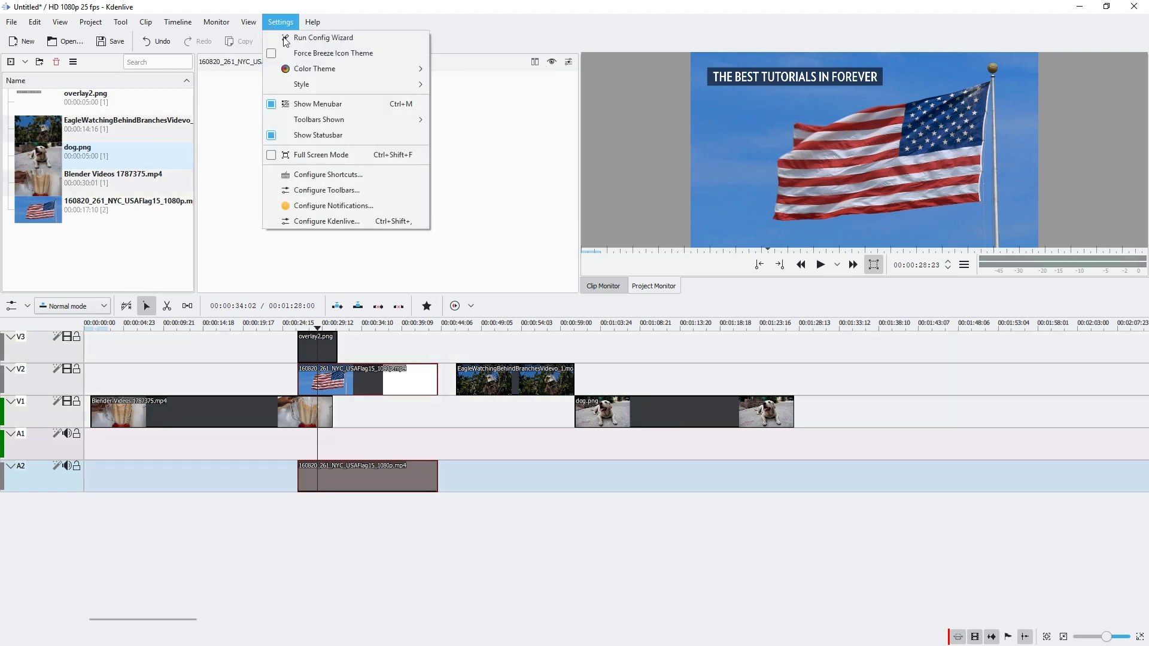
Step: Reapply Breeze Light, then try the yellow-tinted Honeycomb color theme
mouse_move(386, 67)
left_click(480, 116)
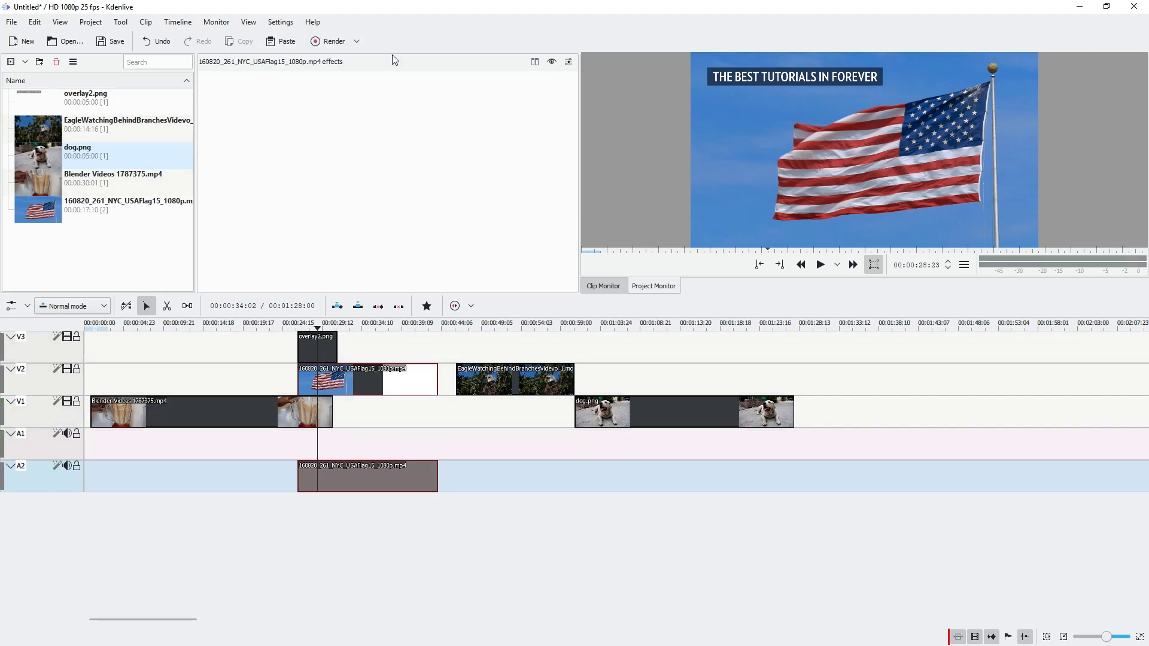
left_click(280, 22)
mouse_move(360, 83)
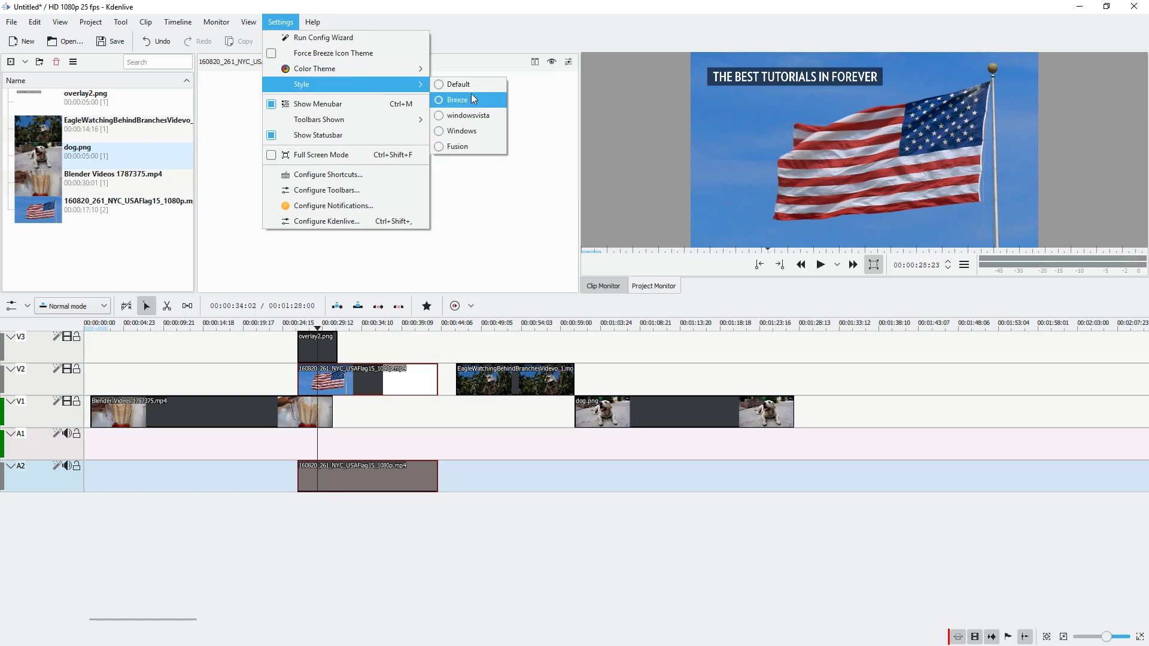
mouse_move(408, 74)
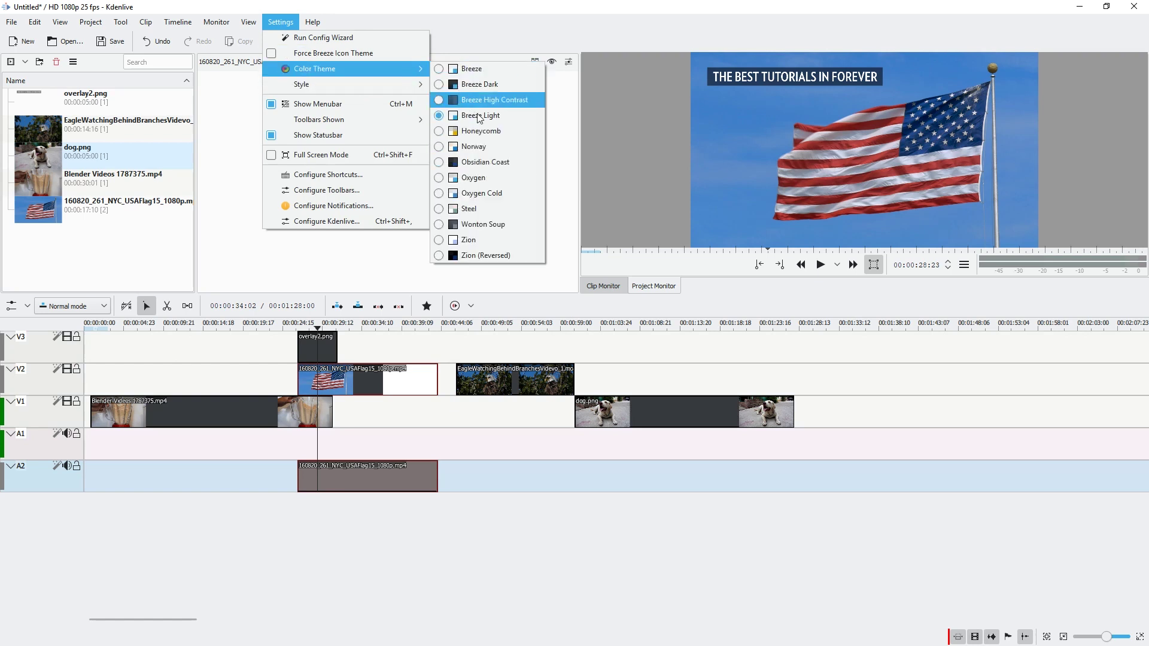
left_click(480, 131)
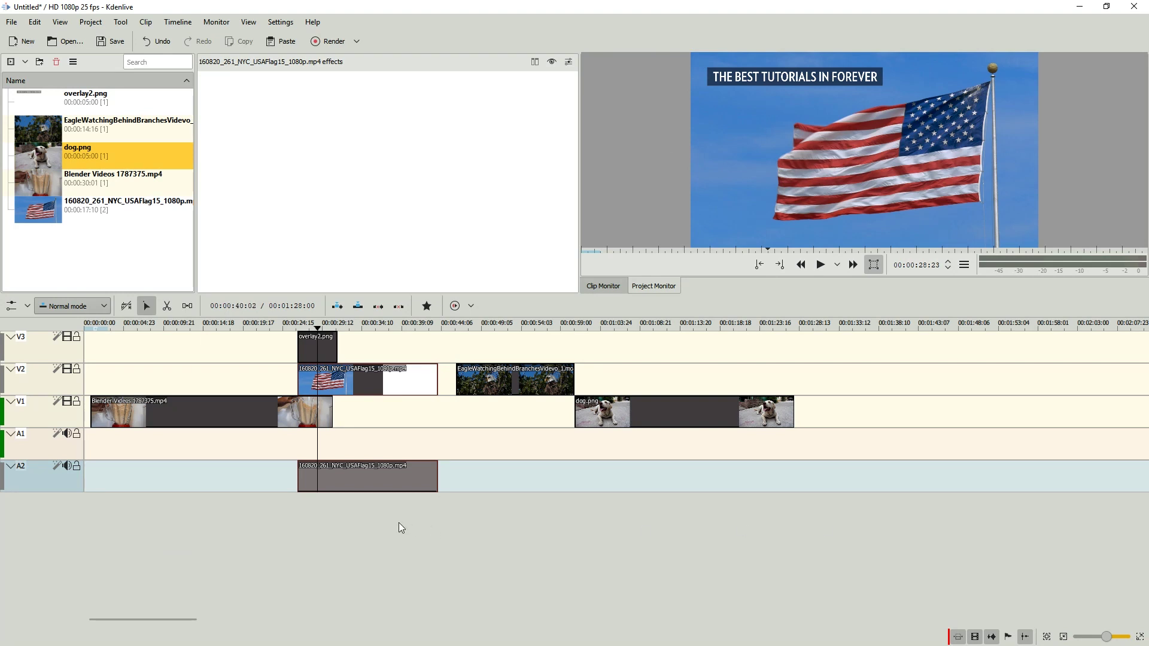
Step: Switch the color theme to the beige Norway theme
left_click(280, 21)
mouse_move(303, 72)
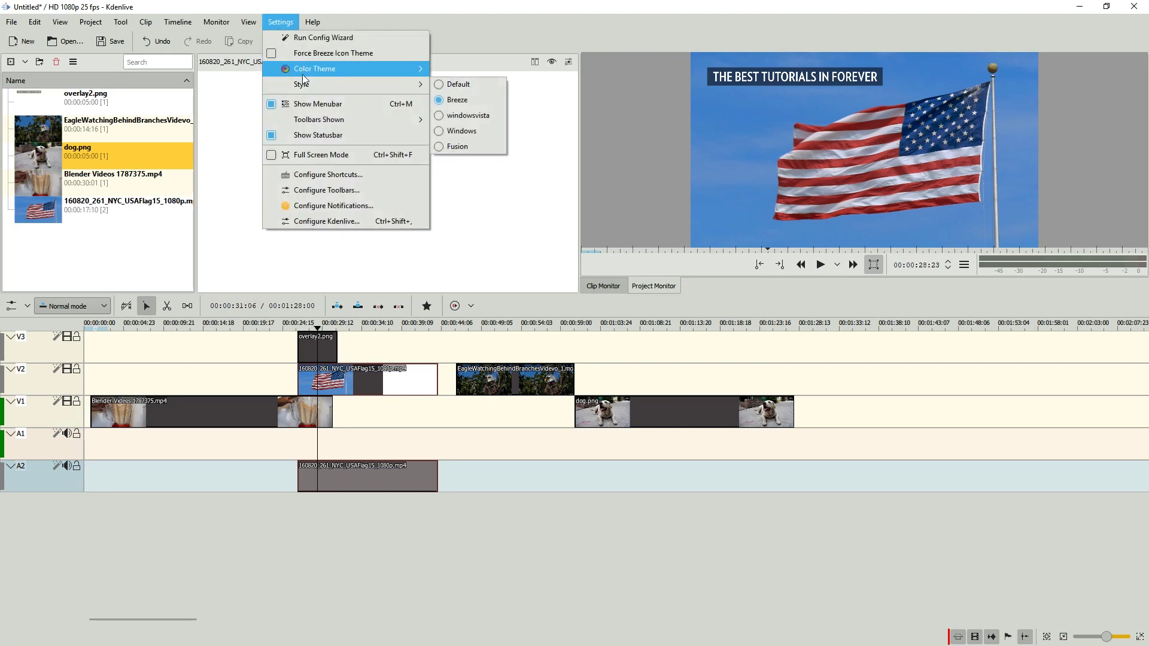
left_click(502, 147)
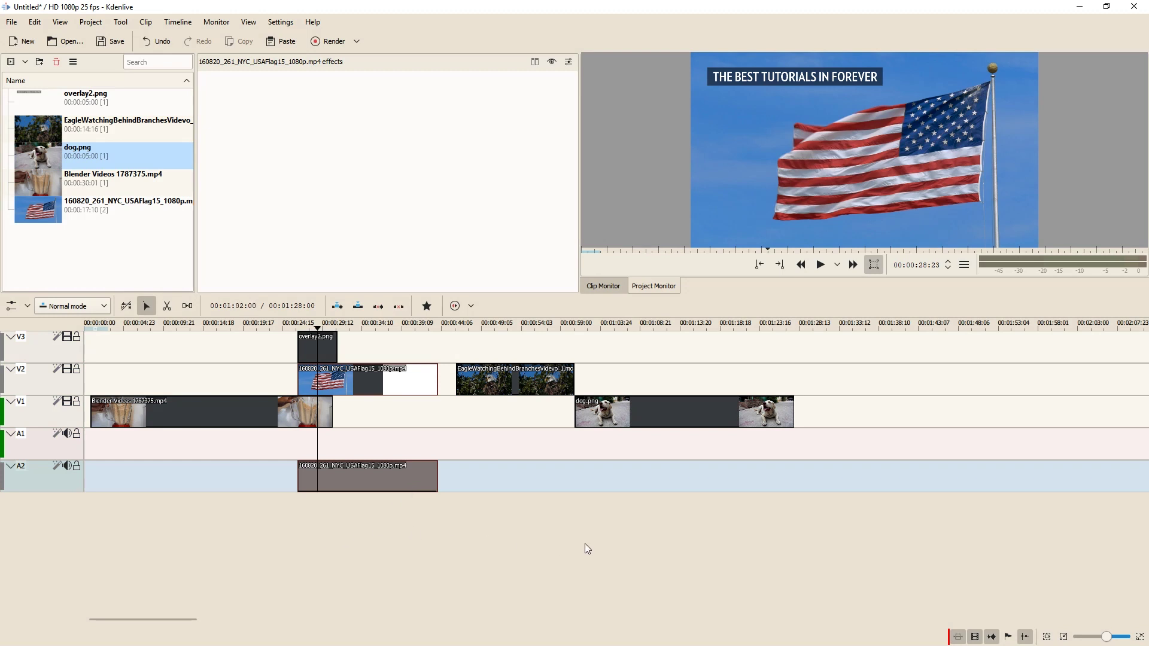
Step: Try the dark Obsidian Coast theme, then Breeze Dark
left_click(280, 22)
mouse_move(303, 72)
left_click(490, 165)
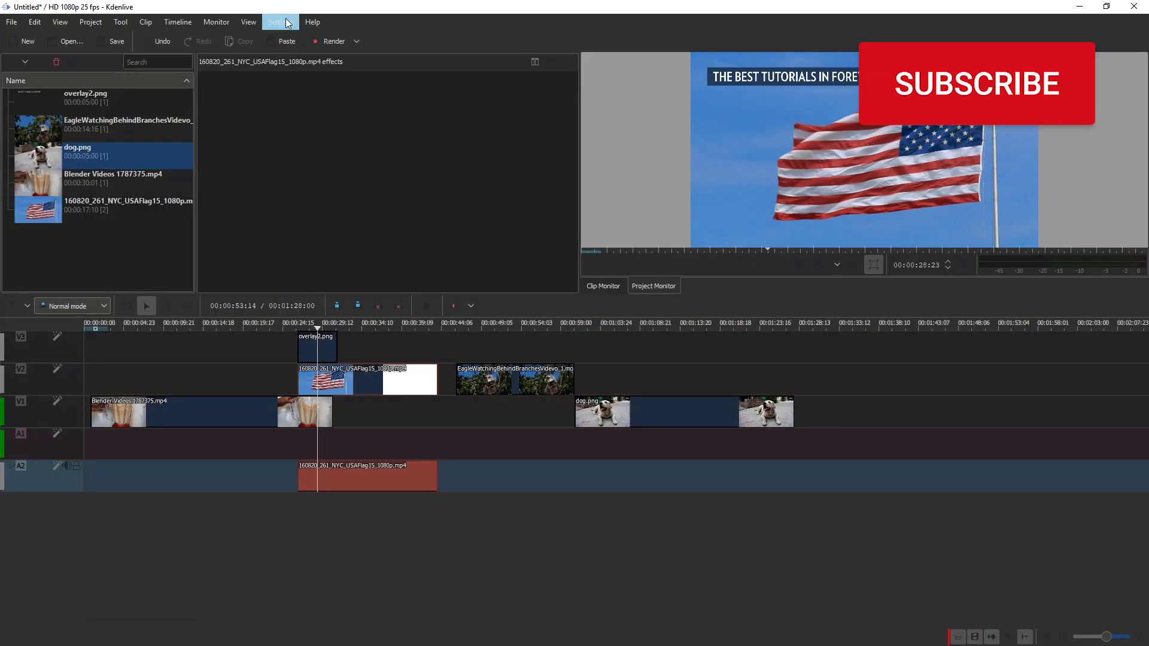
left_click(288, 23)
mouse_move(379, 69)
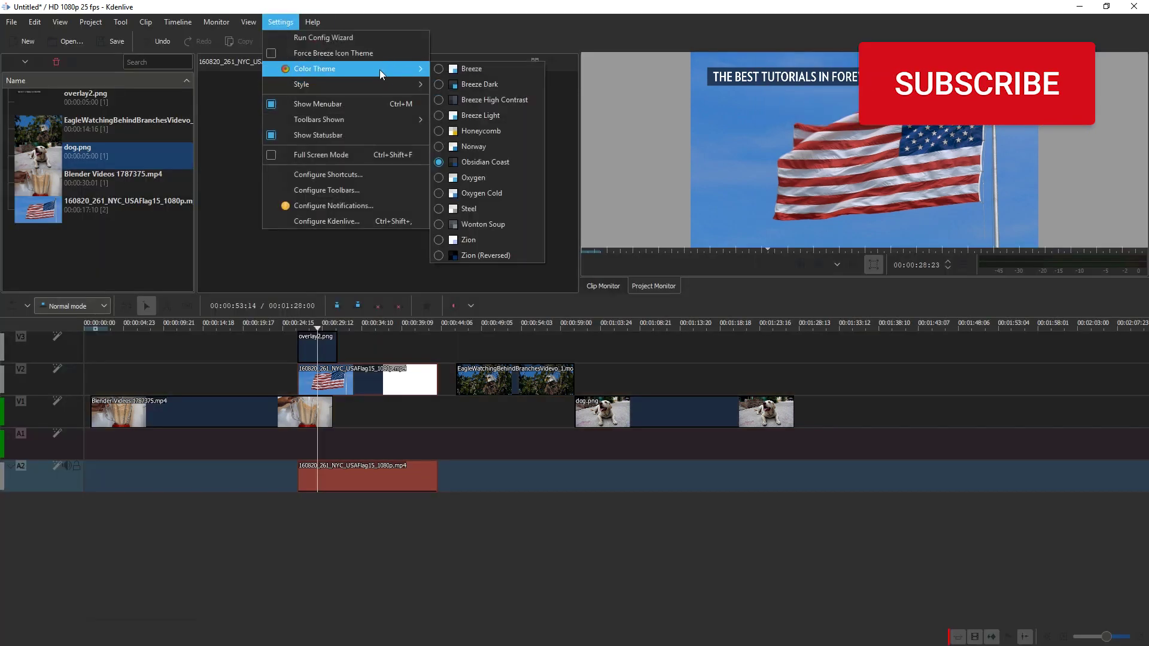
left_click(493, 84)
Step: Reapply Obsidian Coast, then switch to the light grey Oxygen theme
left_click(280, 22)
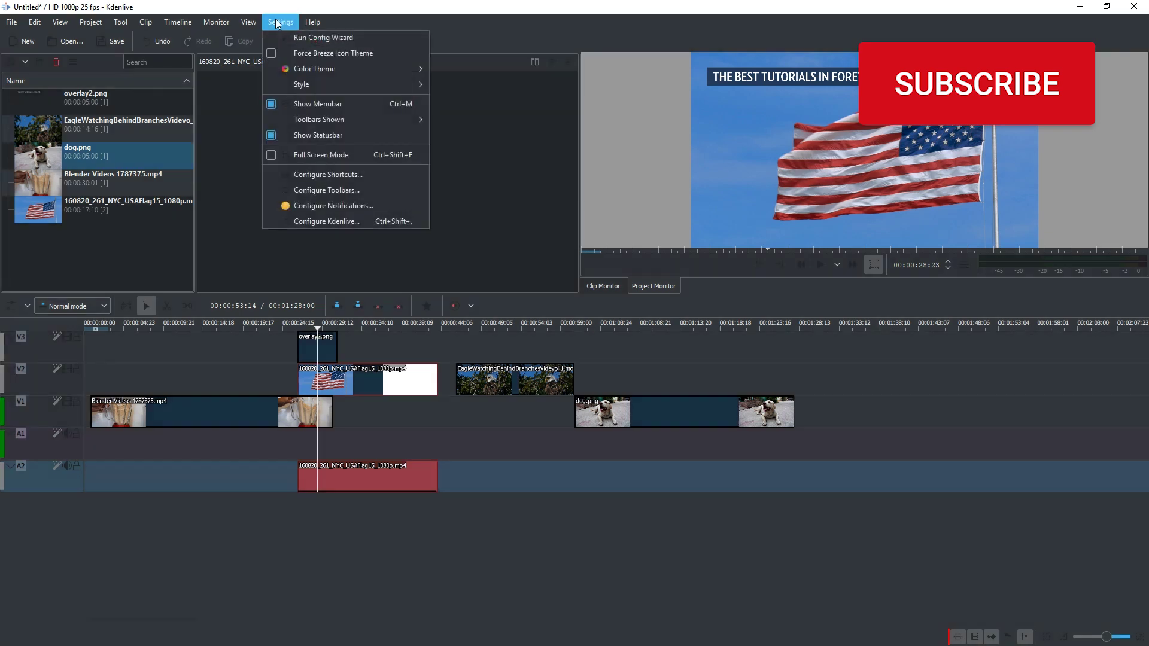
mouse_move(382, 72)
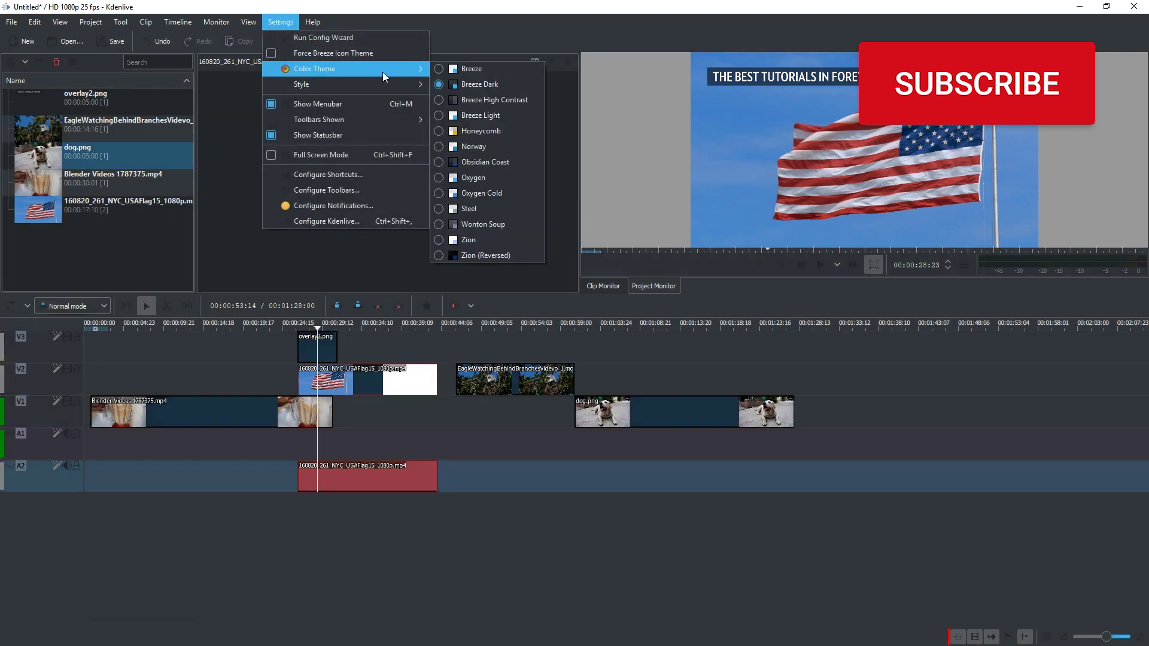
left_click(479, 161)
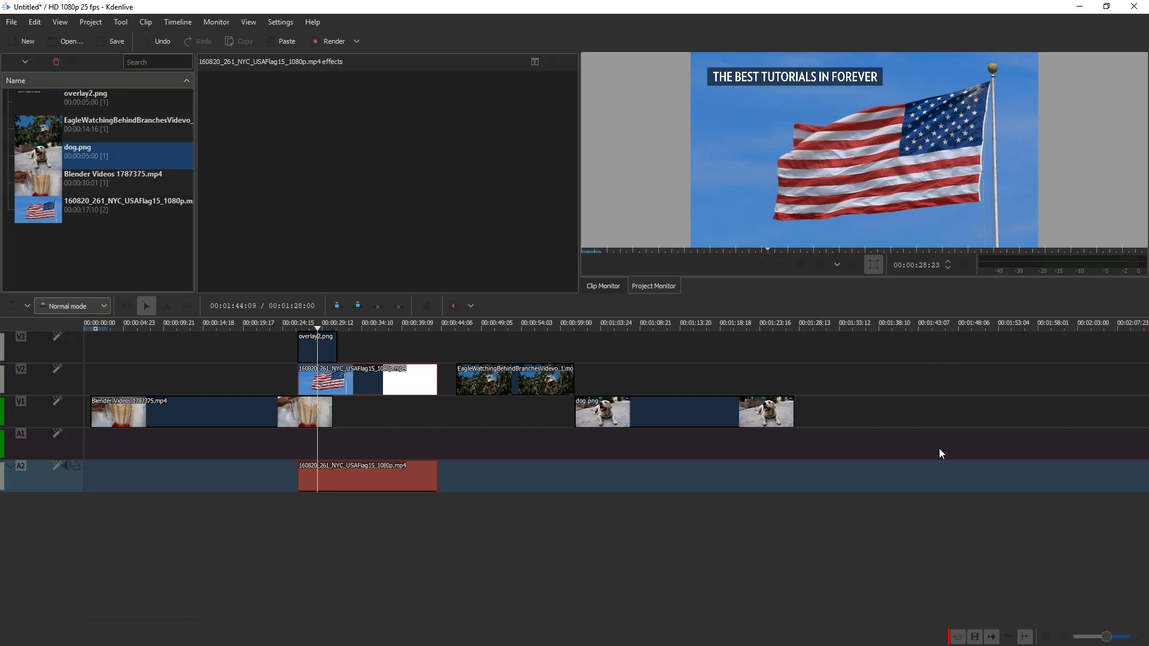
left_click(280, 22)
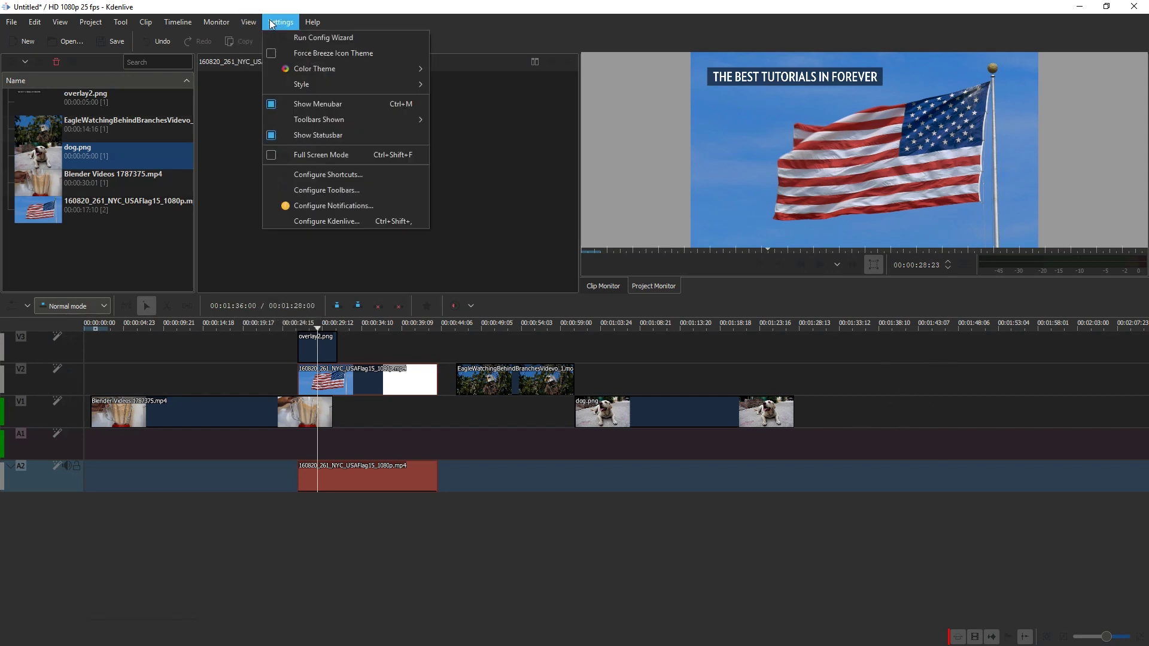
mouse_move(312, 67)
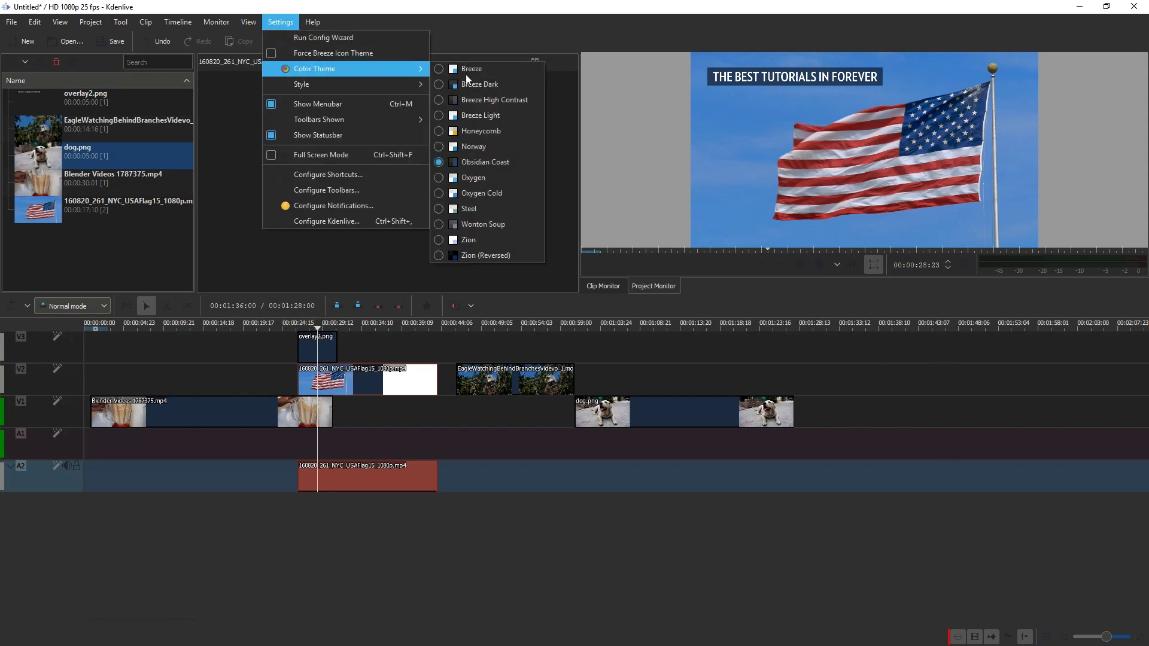
left_click(493, 176)
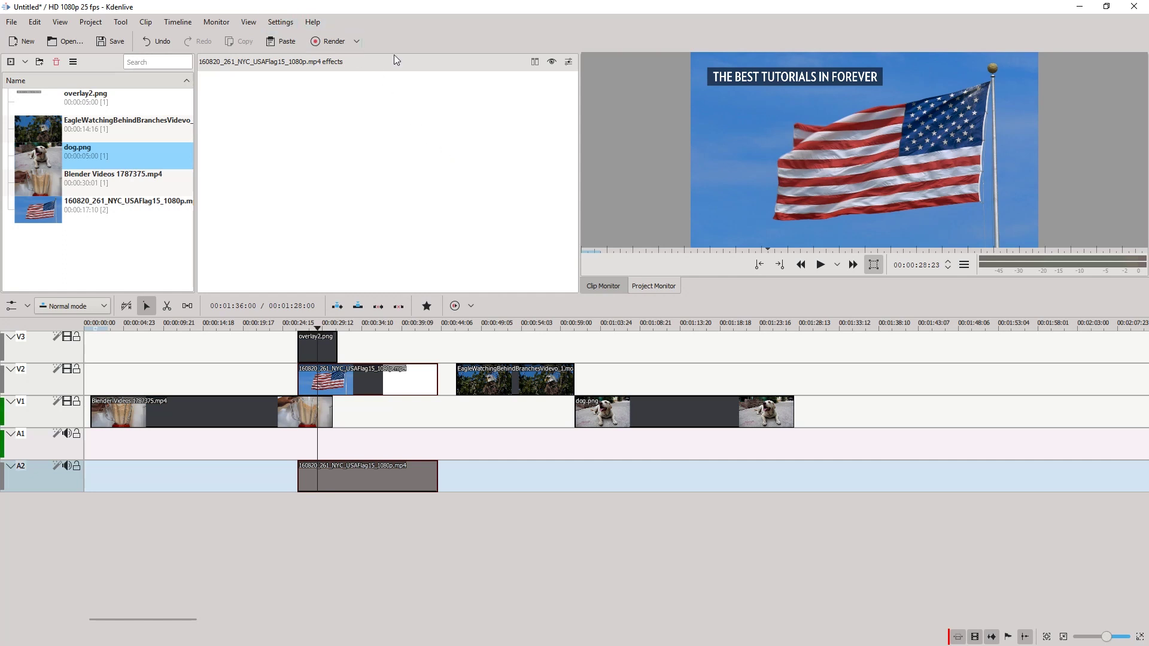
Step: Apply the Breeze color theme, then go back to Oxygen
left_click(280, 22)
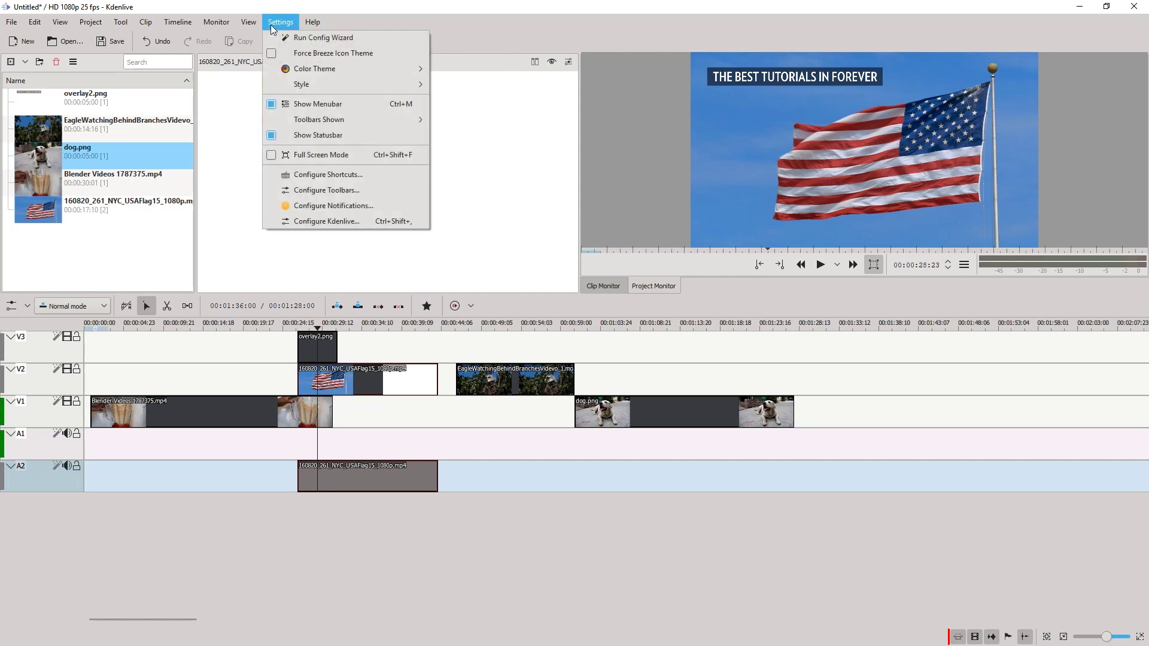
mouse_move(324, 69)
left_click(485, 75)
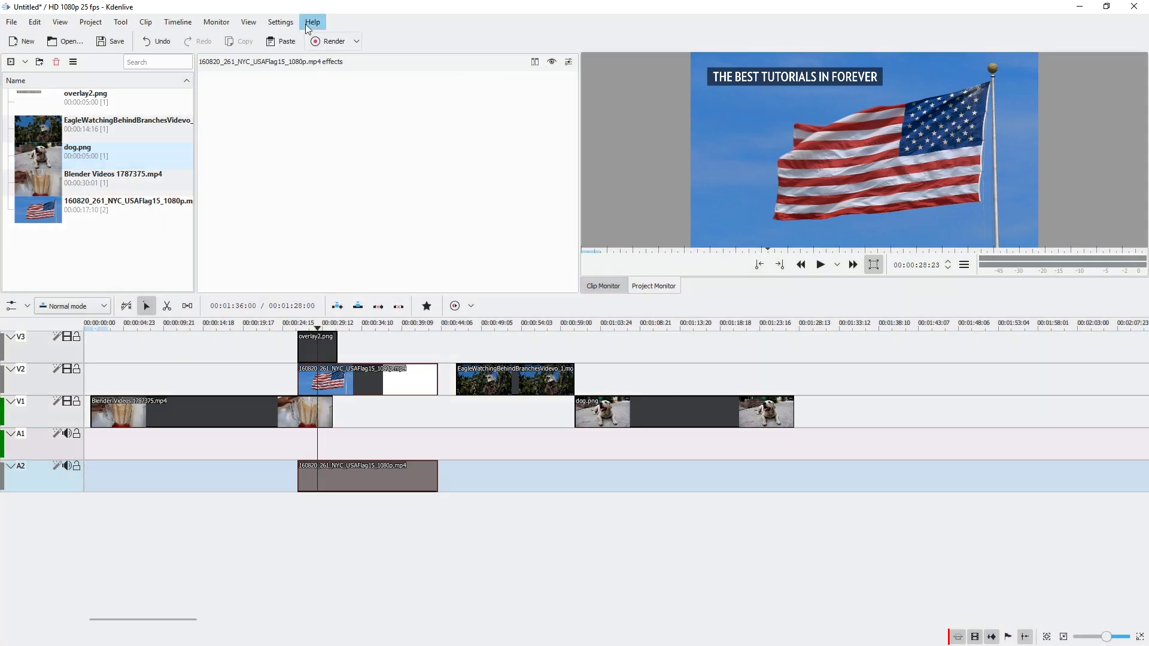
left_click(280, 21)
mouse_move(375, 68)
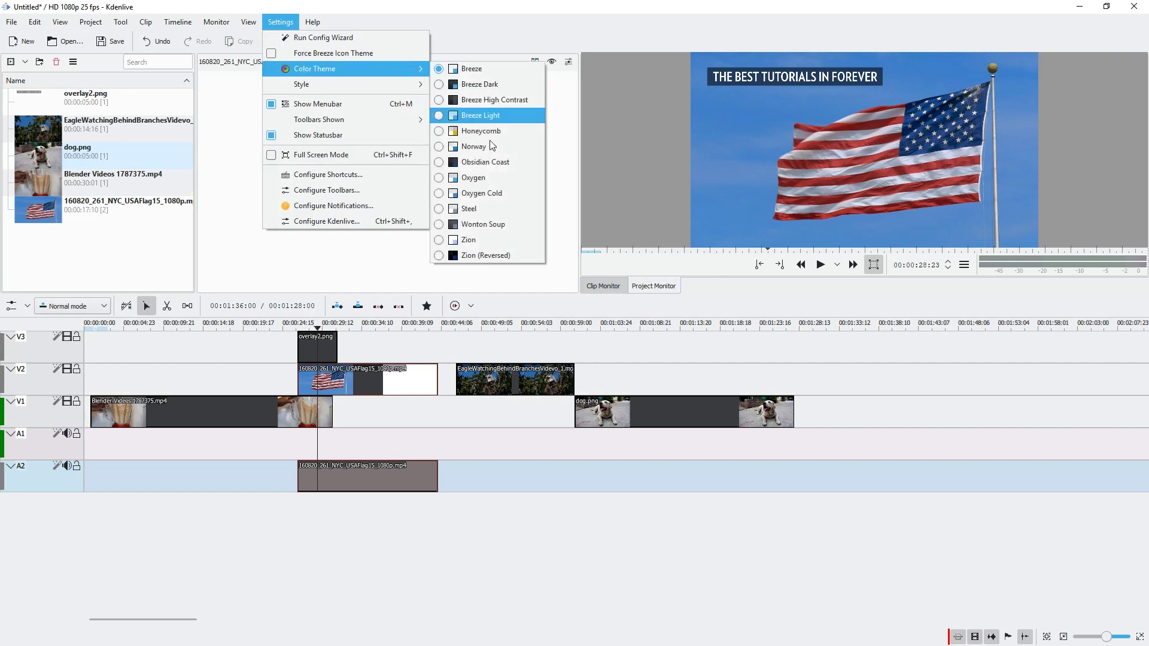
left_click(495, 179)
Step: Try Oxygen Cold, then settle on the blue-grey Steel color theme
left_click(297, 23)
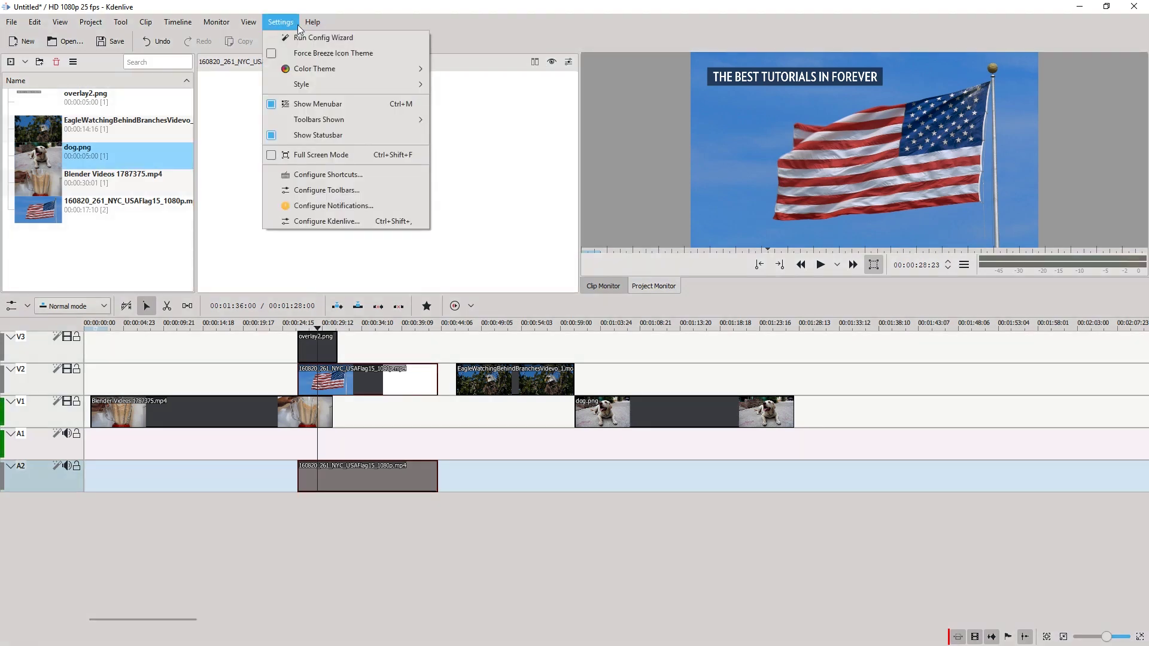
mouse_move(315, 67)
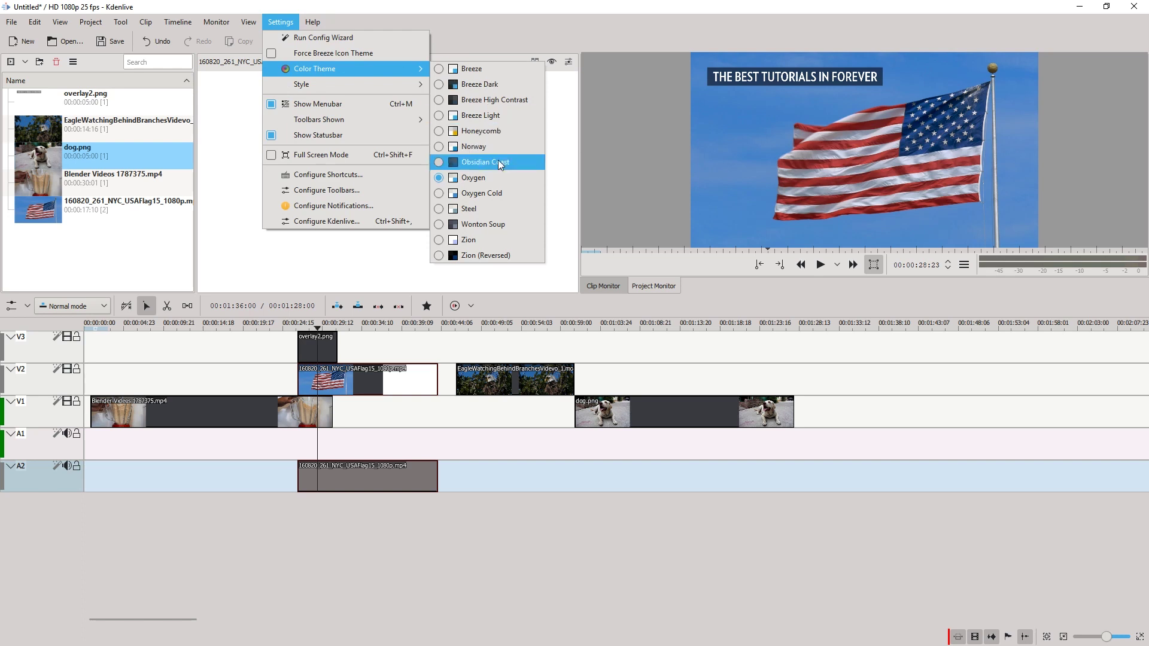
left_click(496, 193)
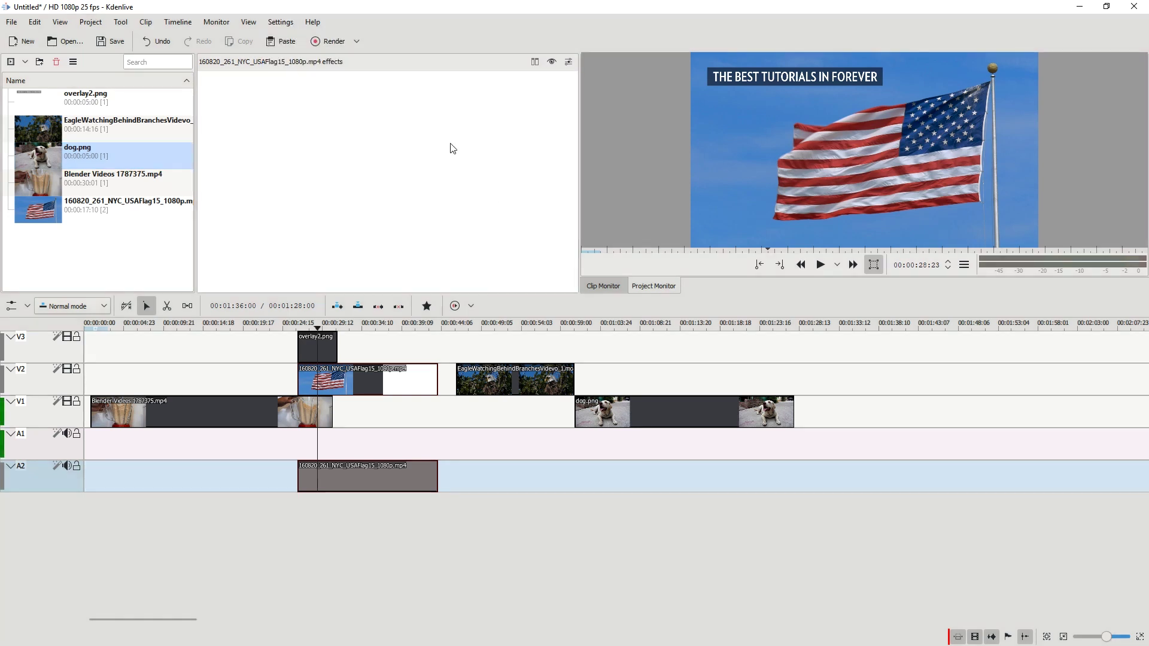
left_click(268, 22)
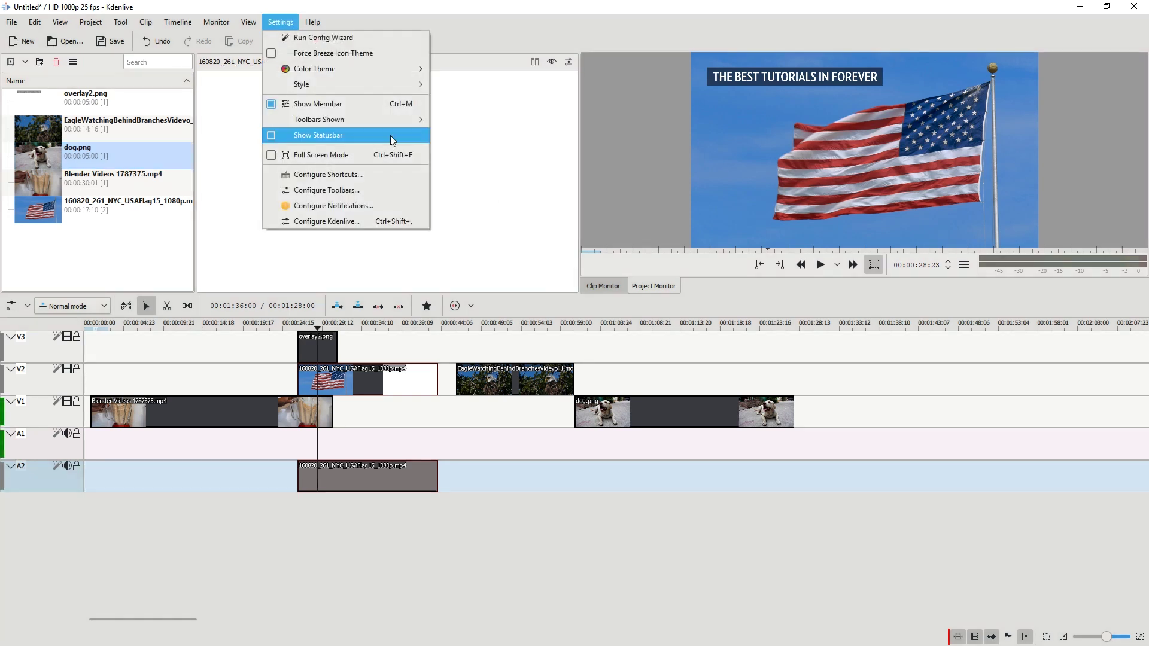
mouse_move(395, 69)
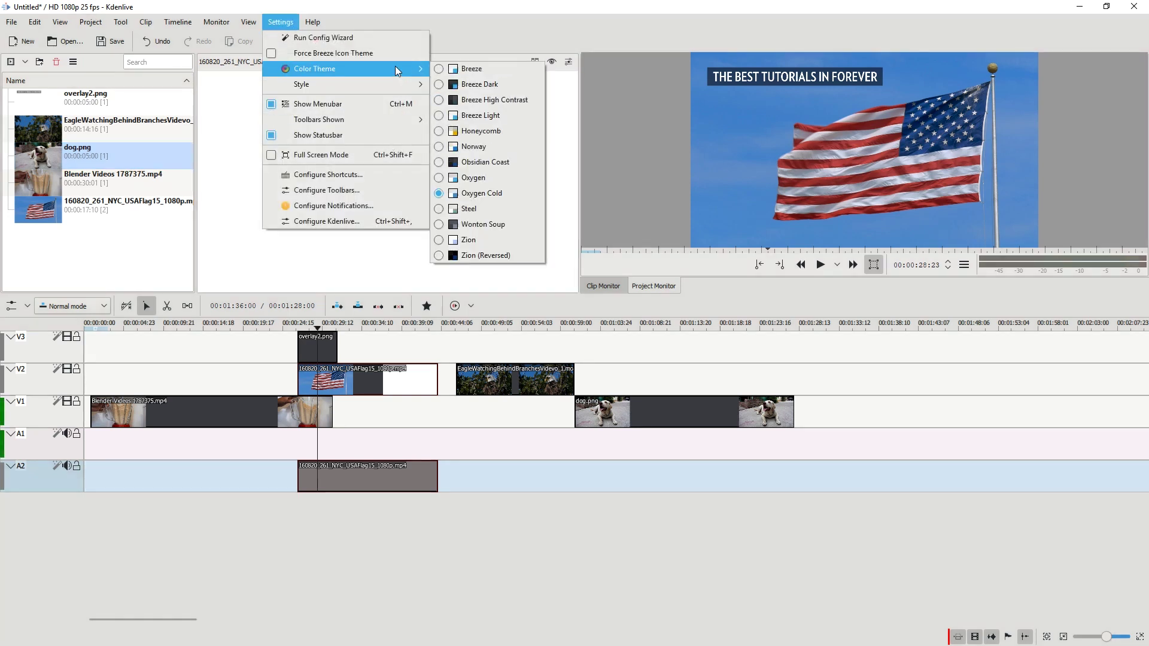
left_click(483, 212)
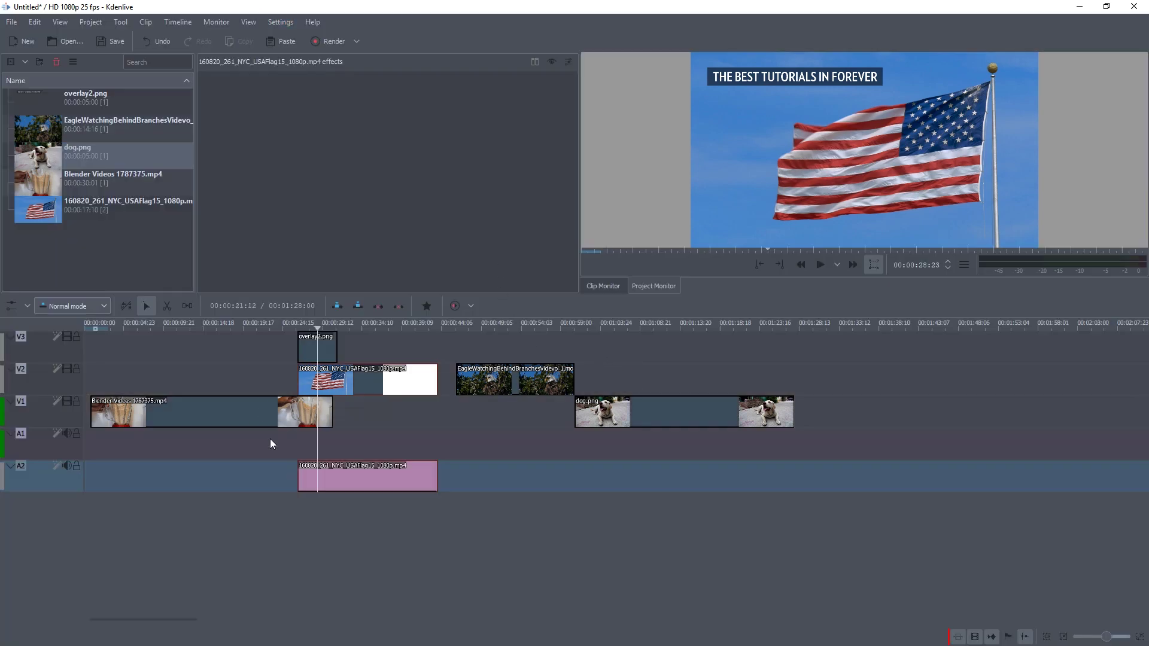
Step: Apply the pale Zion color theme, then switch to Breeze
left_click(280, 22)
mouse_move(383, 68)
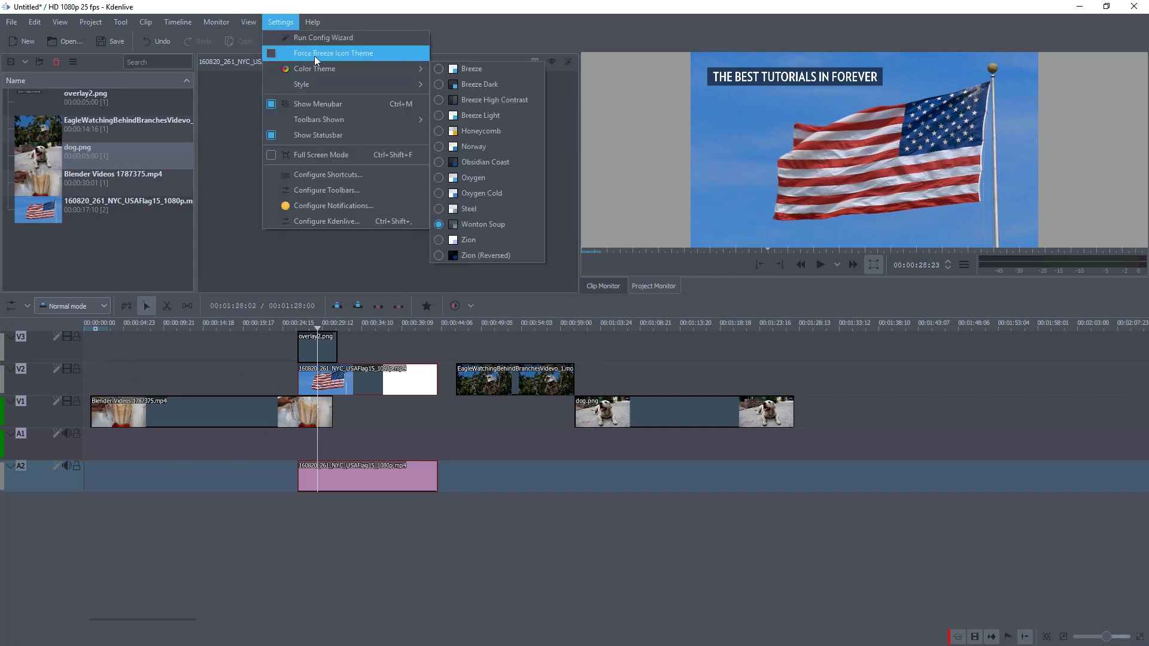
left_click(469, 240)
left_click(280, 22)
mouse_move(372, 70)
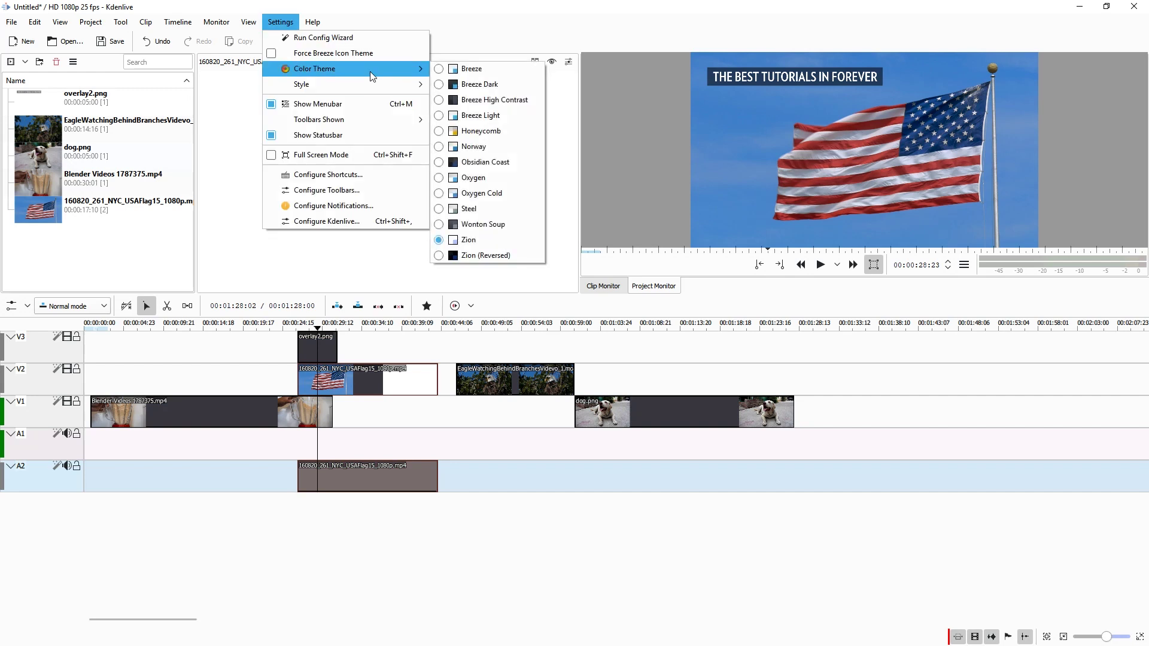
left_click(503, 73)
Step: Reapply Zion, then switch the interface to Oxygen
left_click(280, 22)
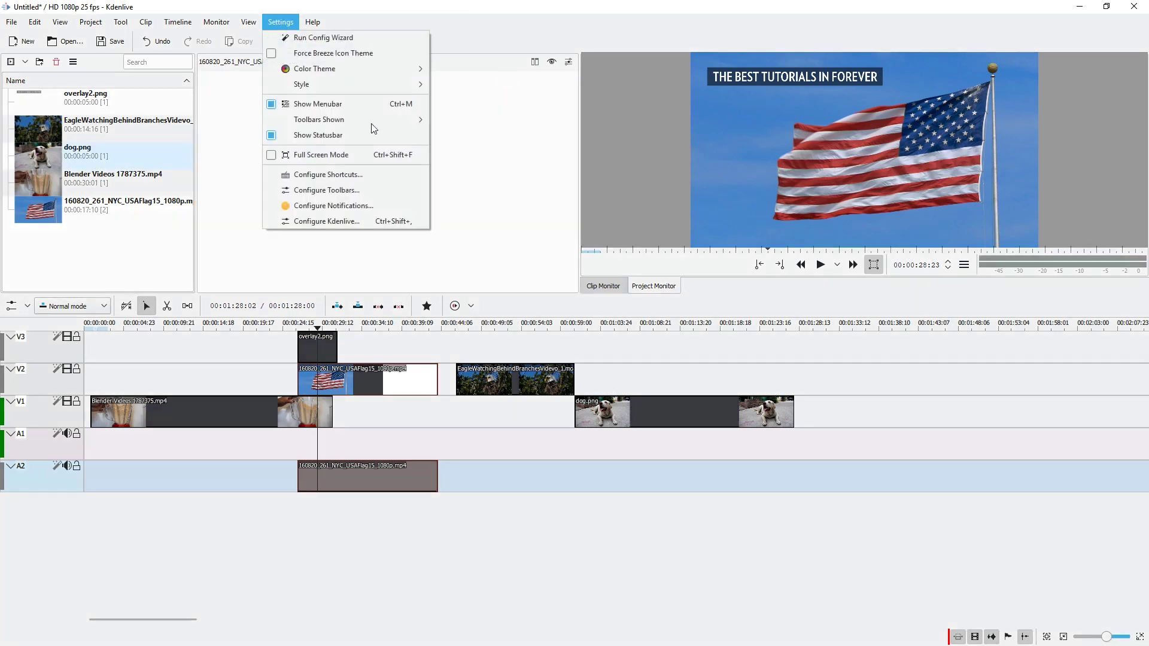
mouse_move(318, 69)
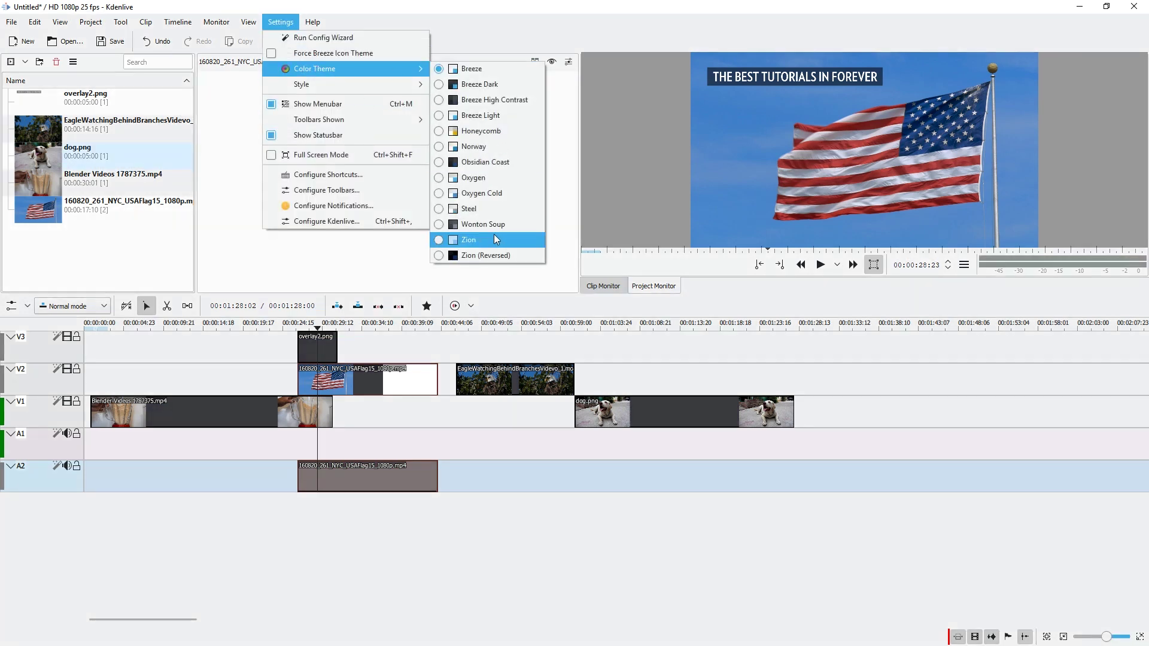
left_click(473, 239)
left_click(280, 22)
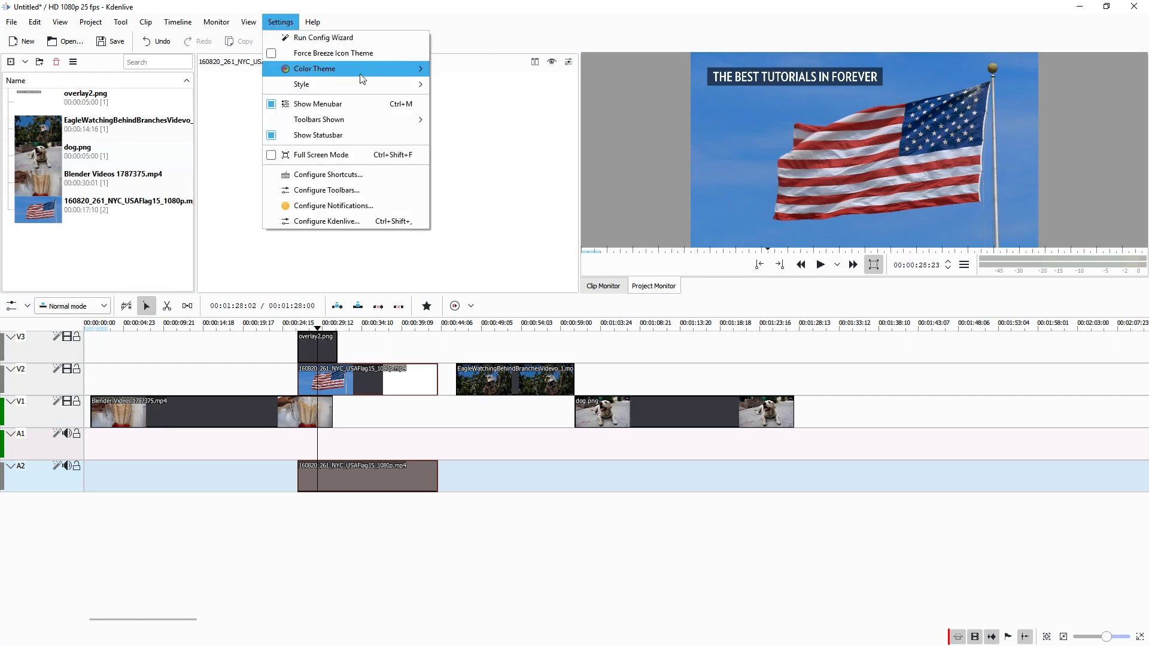
mouse_move(371, 69)
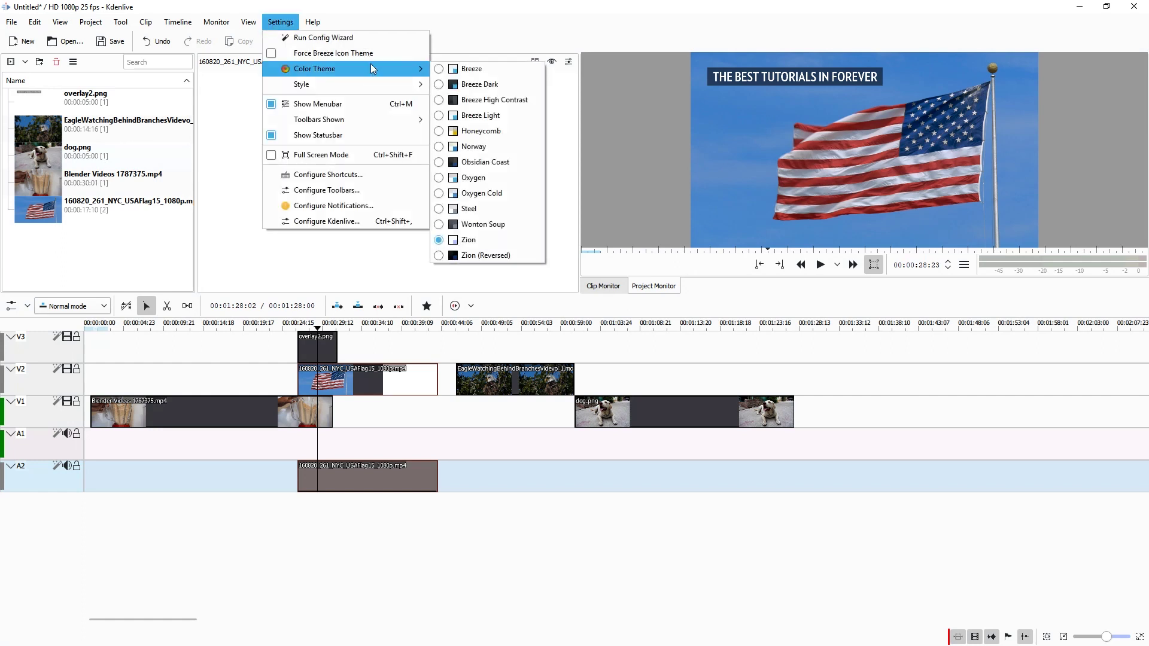
left_click(491, 177)
Step: Try Zion once more, then apply Oxygen Cold
left_click(281, 22)
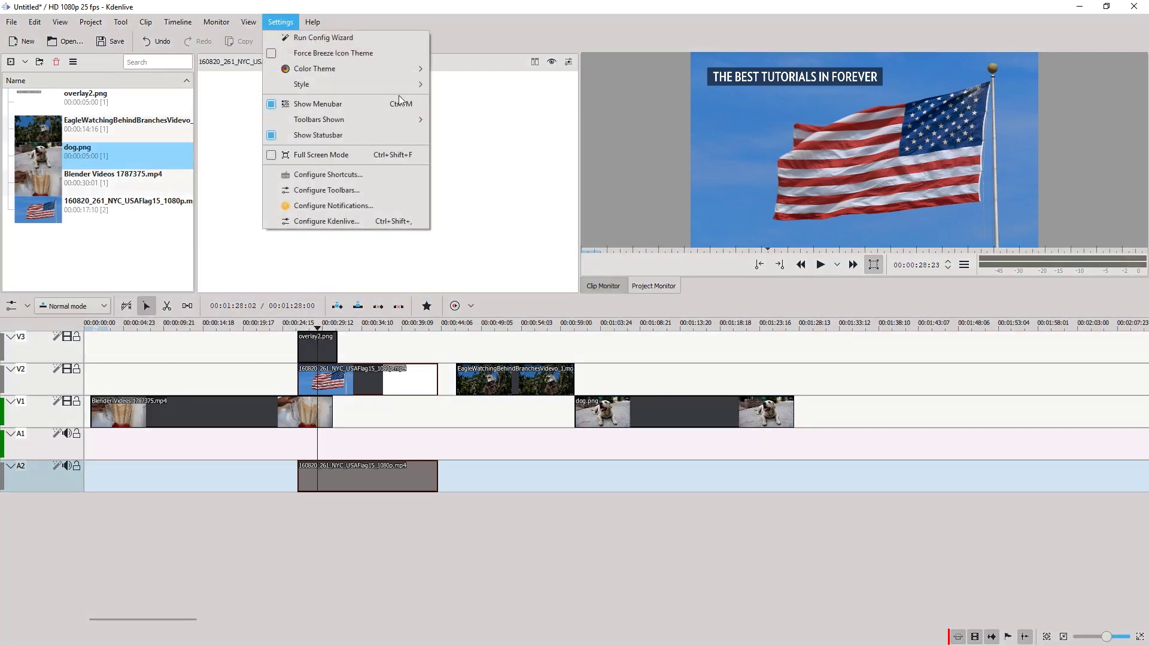
mouse_move(400, 72)
left_click(469, 239)
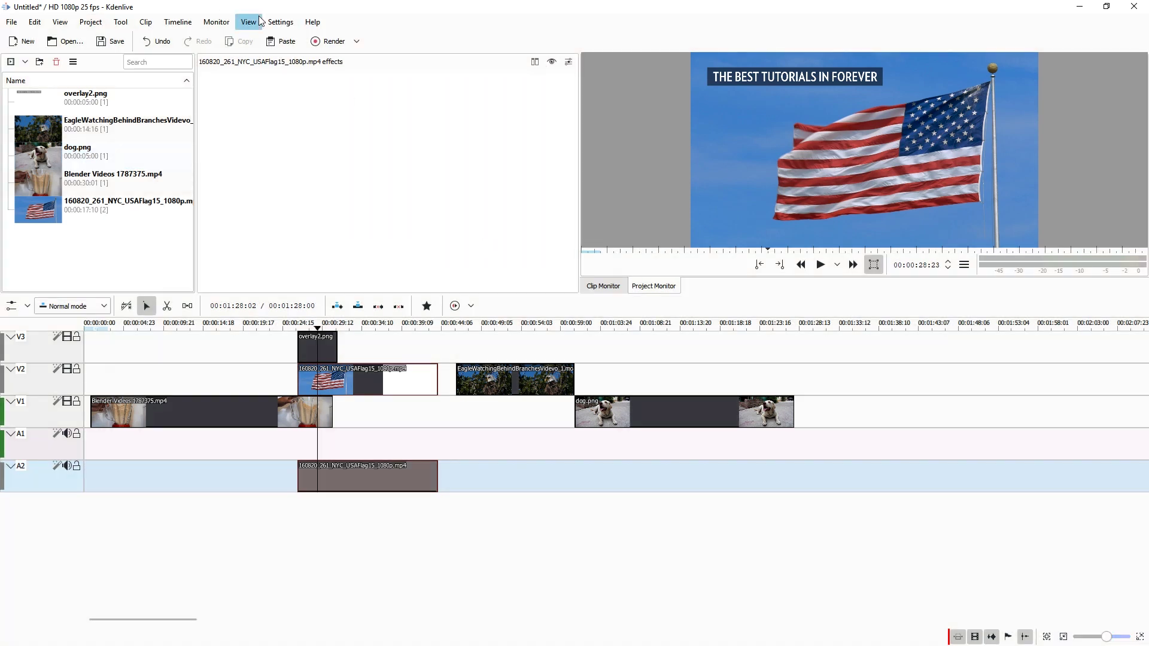
left_click(280, 21)
mouse_move(368, 71)
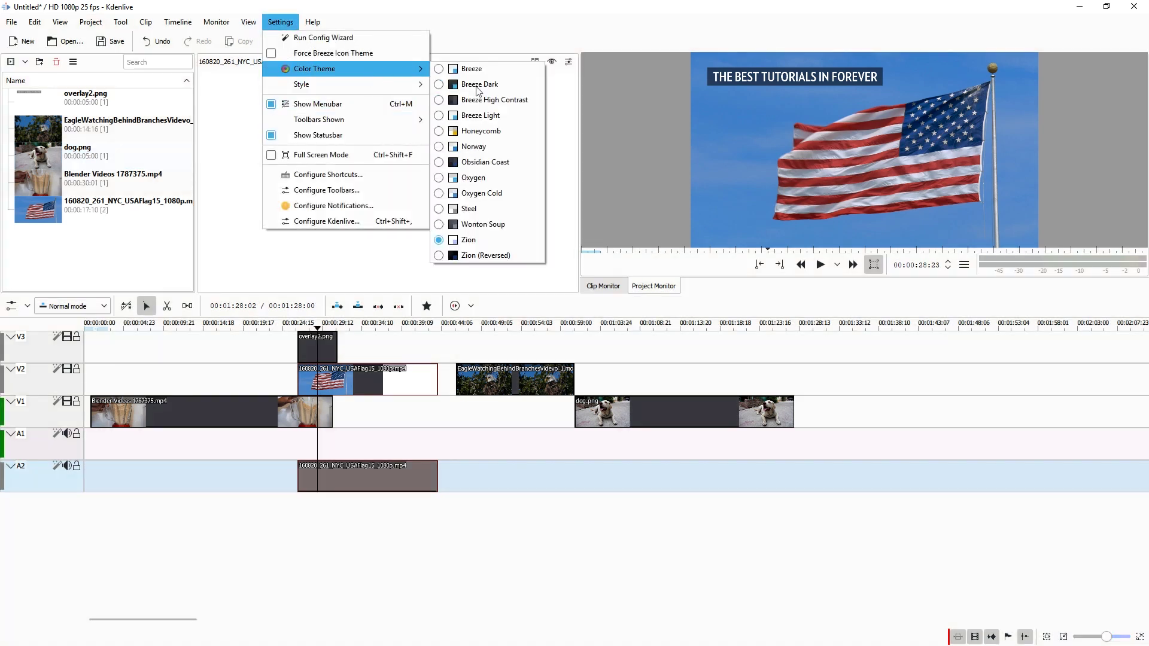
left_click(494, 194)
Step: Apply Zion again, then settle on the Breeze Light color theme
left_click(281, 21)
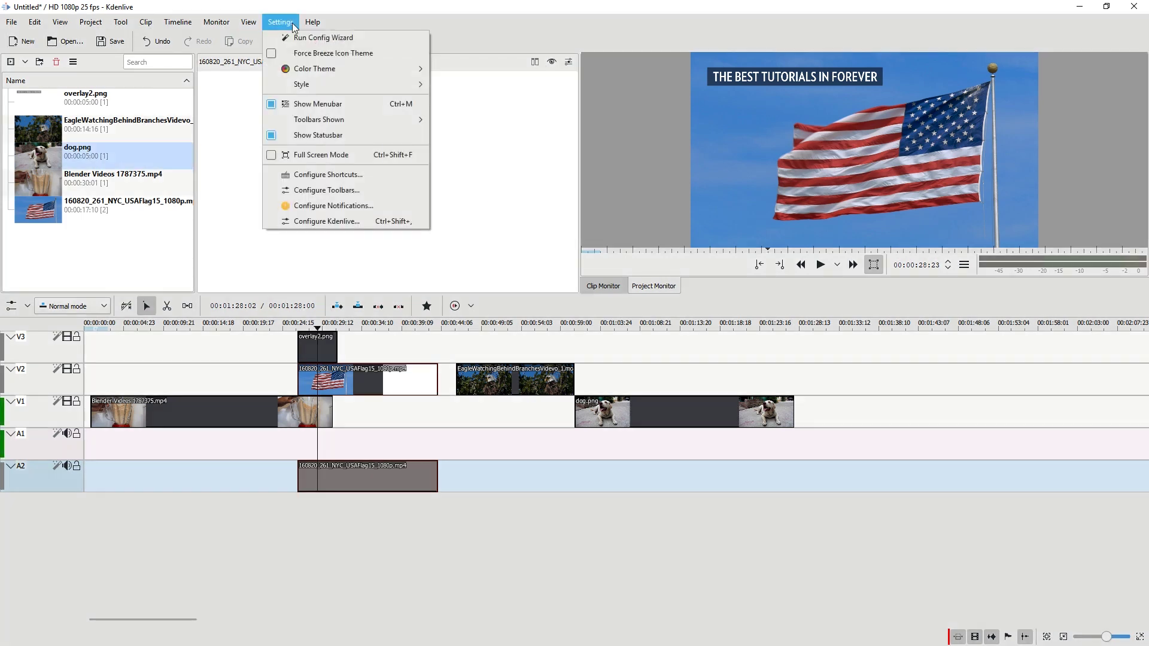
mouse_move(377, 70)
left_click(499, 239)
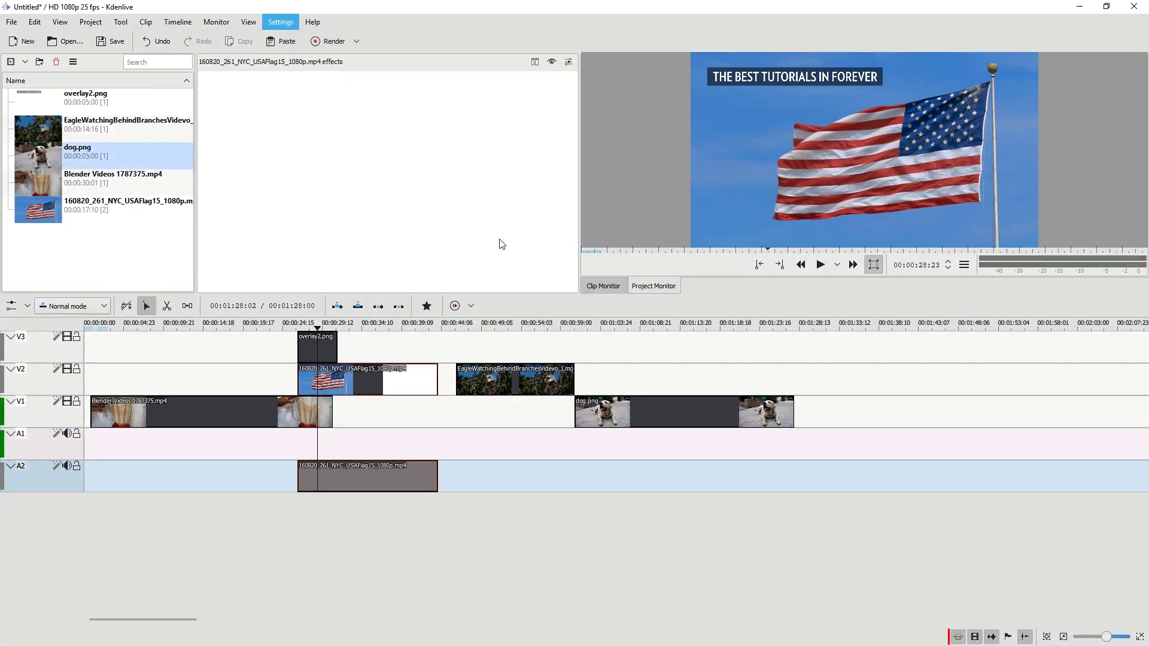
left_click(280, 22)
mouse_move(371, 83)
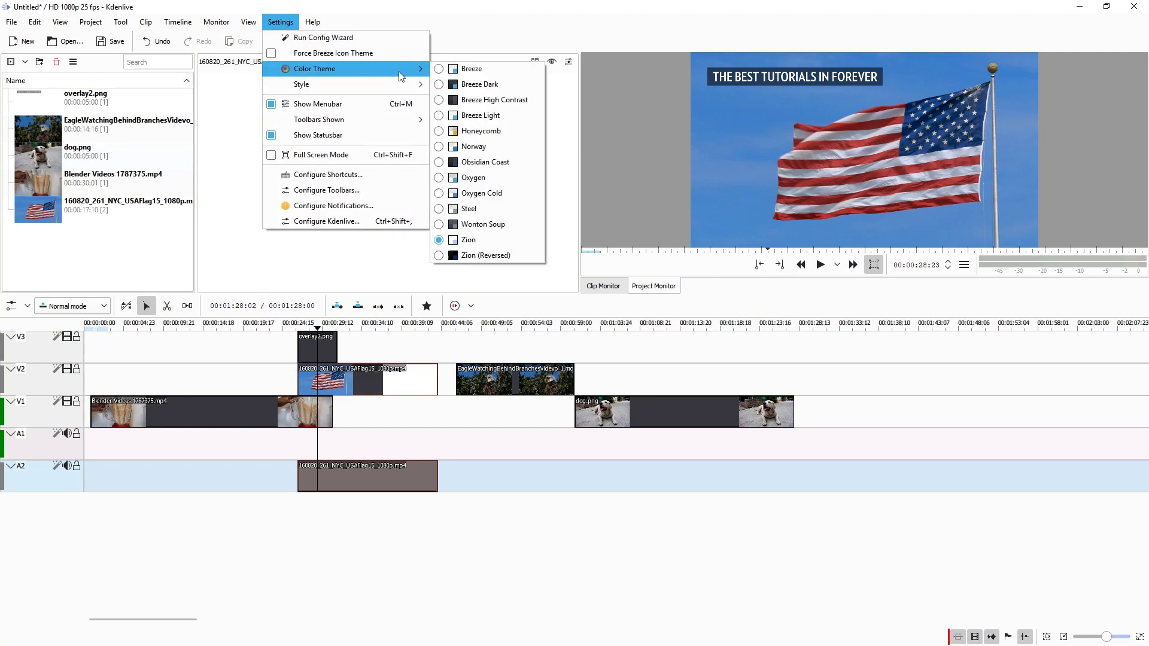
left_click(461, 117)
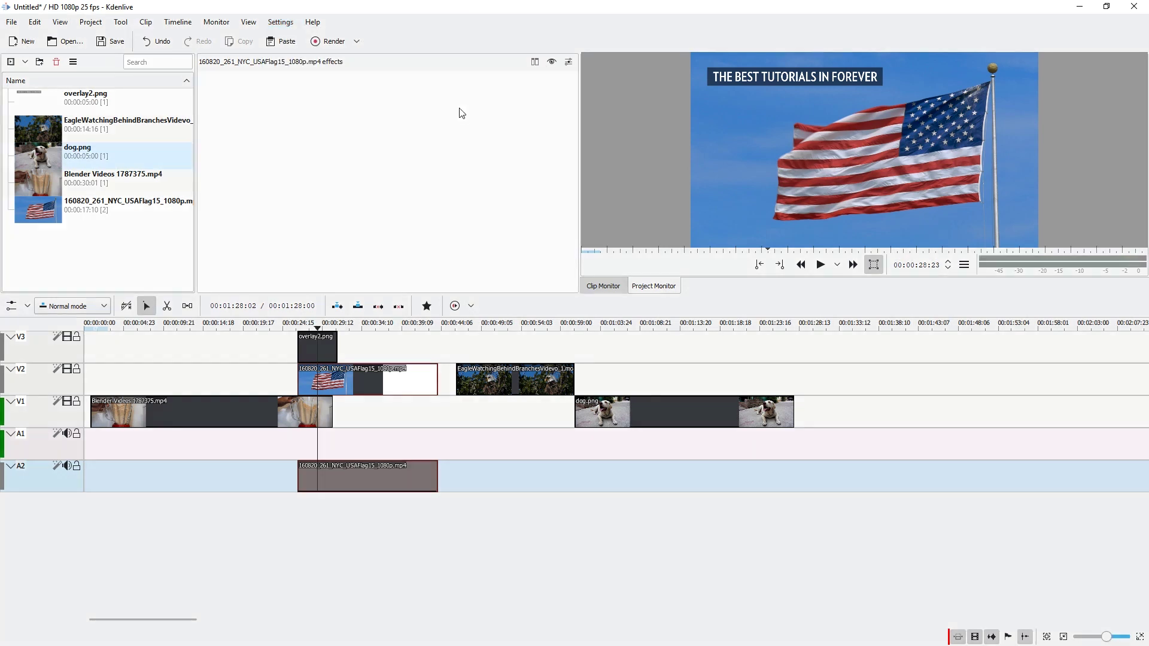
left_click(280, 22)
mouse_move(384, 67)
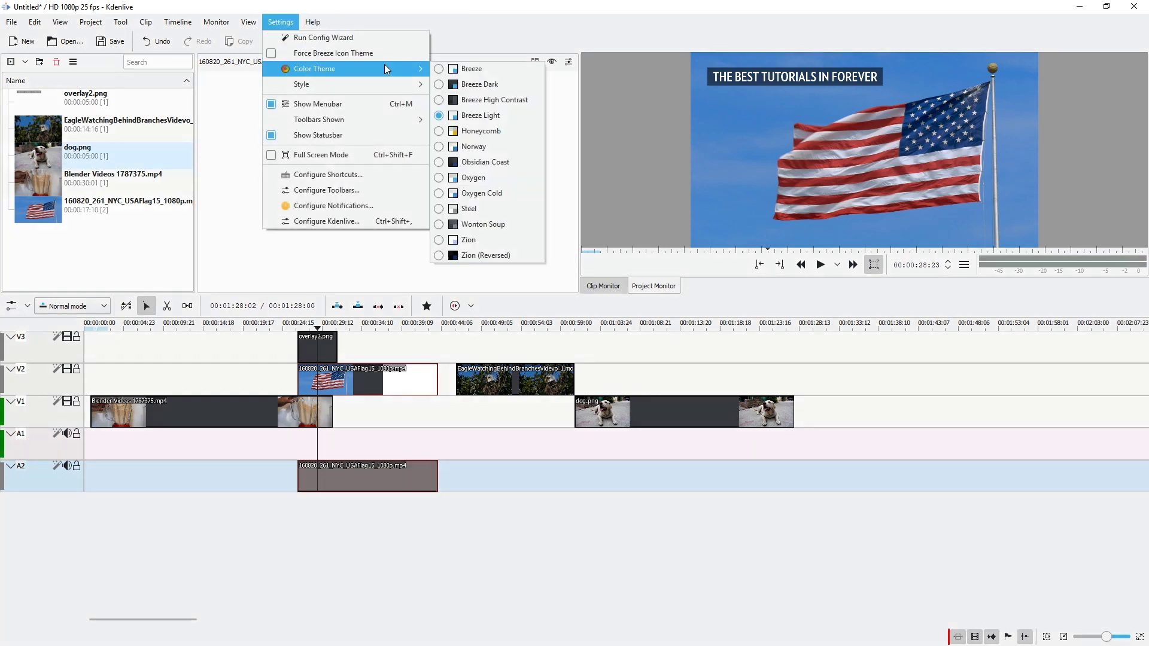
Step: Apply the black Zion (Reversed) theme, then replace it with yellow-tinted Honeycomb
left_click(477, 257)
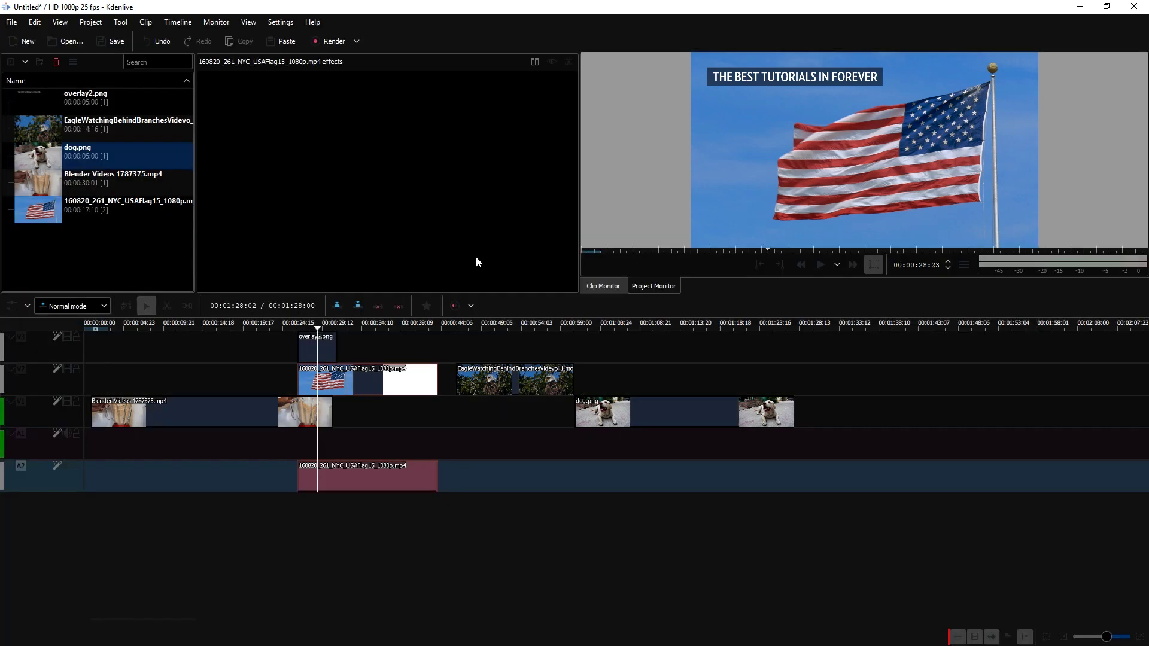
left_click(279, 24)
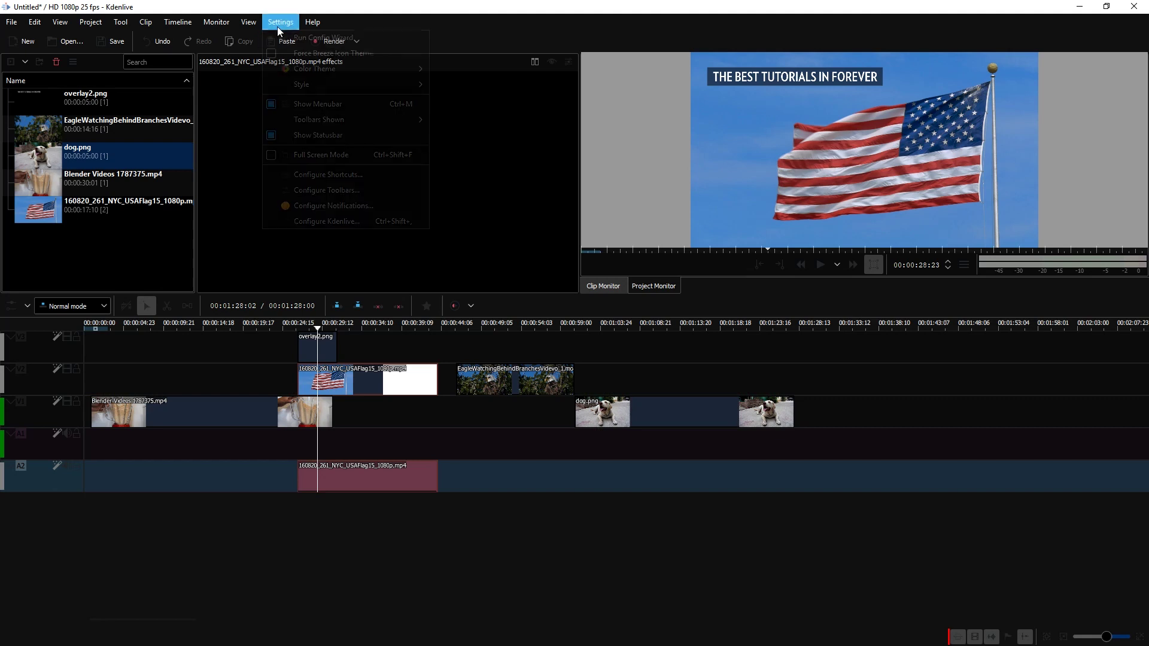
mouse_move(389, 71)
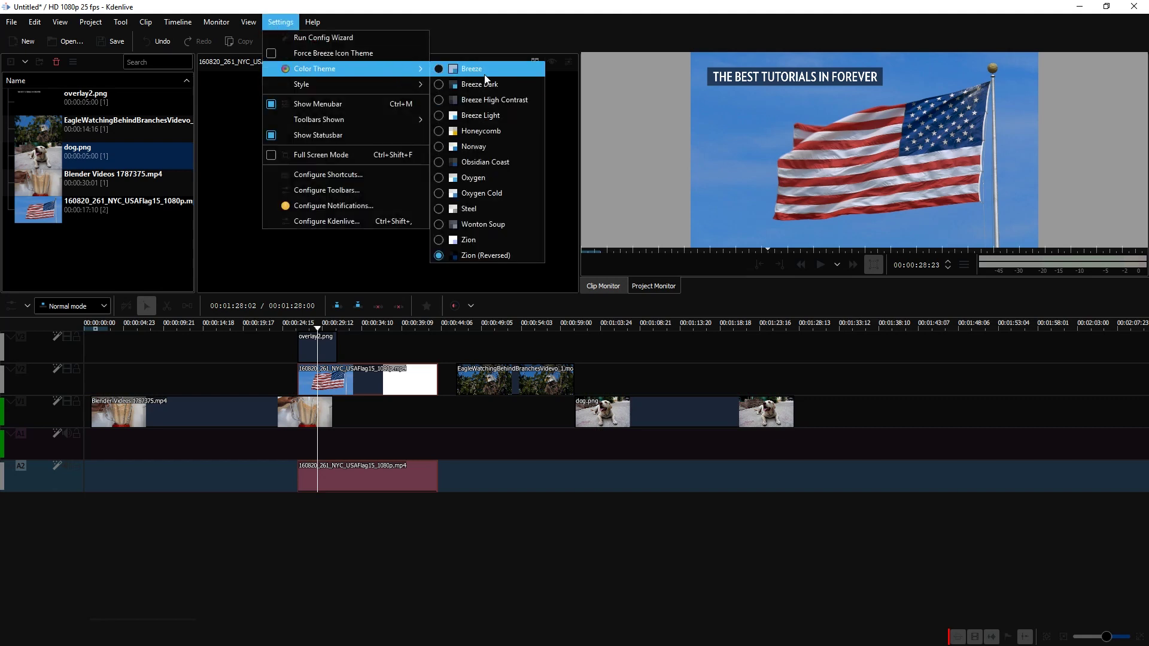
left_click(486, 133)
Step: Set the widget style to Breeze, then change it to windowsvista
left_click(288, 25)
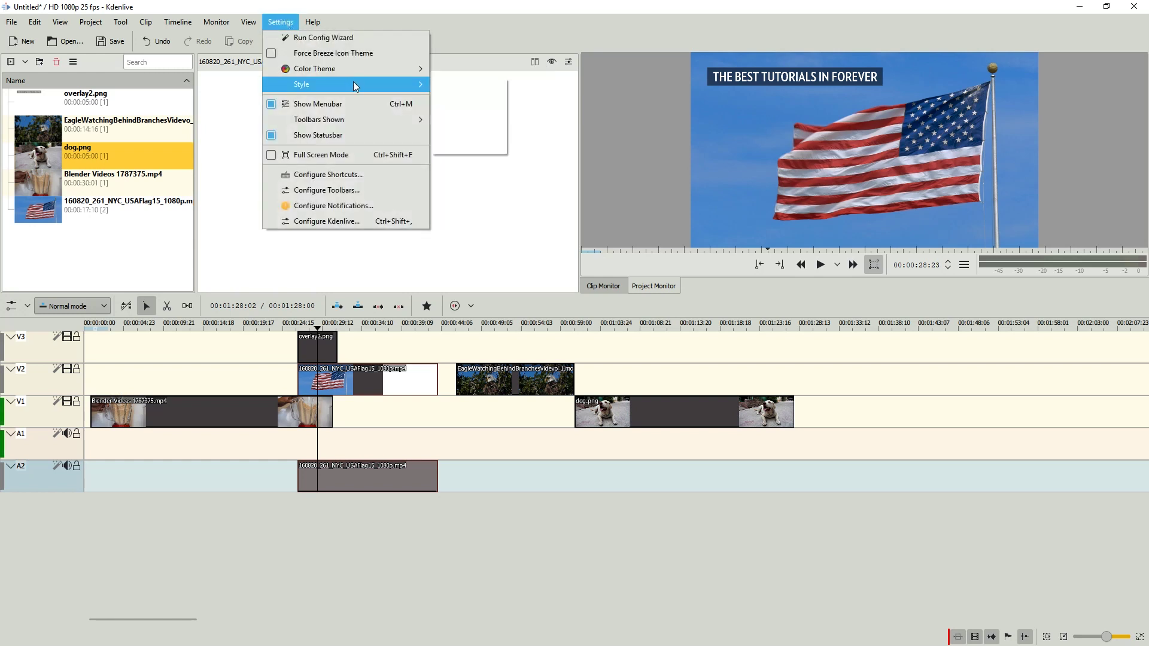
mouse_move(353, 84)
left_click(475, 99)
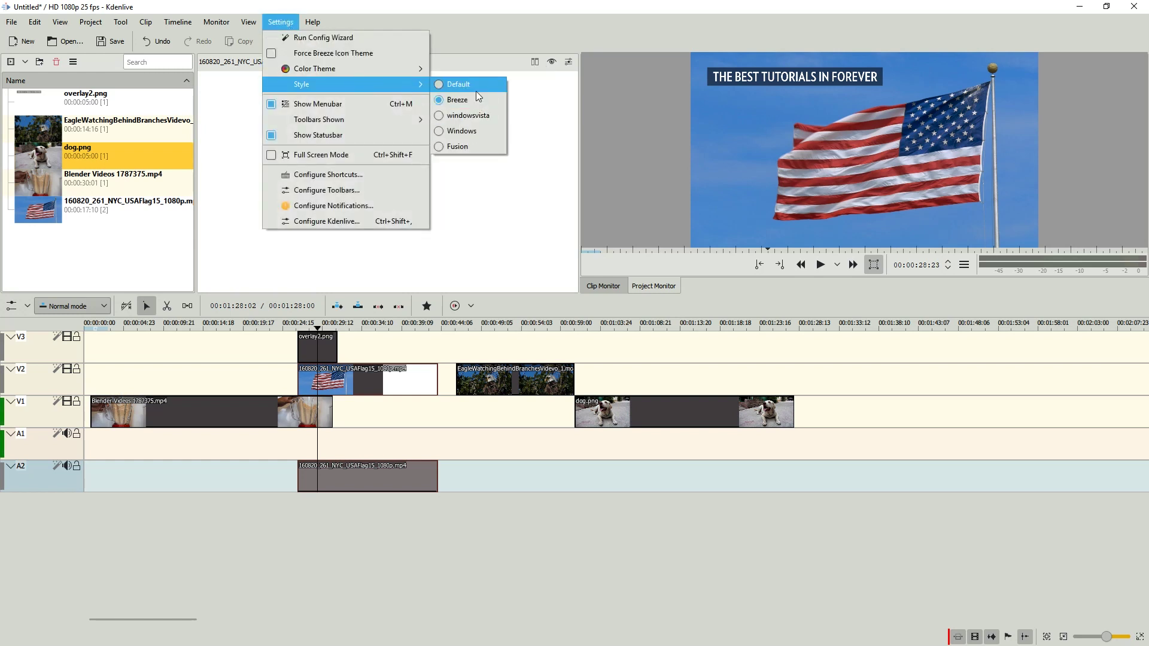
left_click(280, 21)
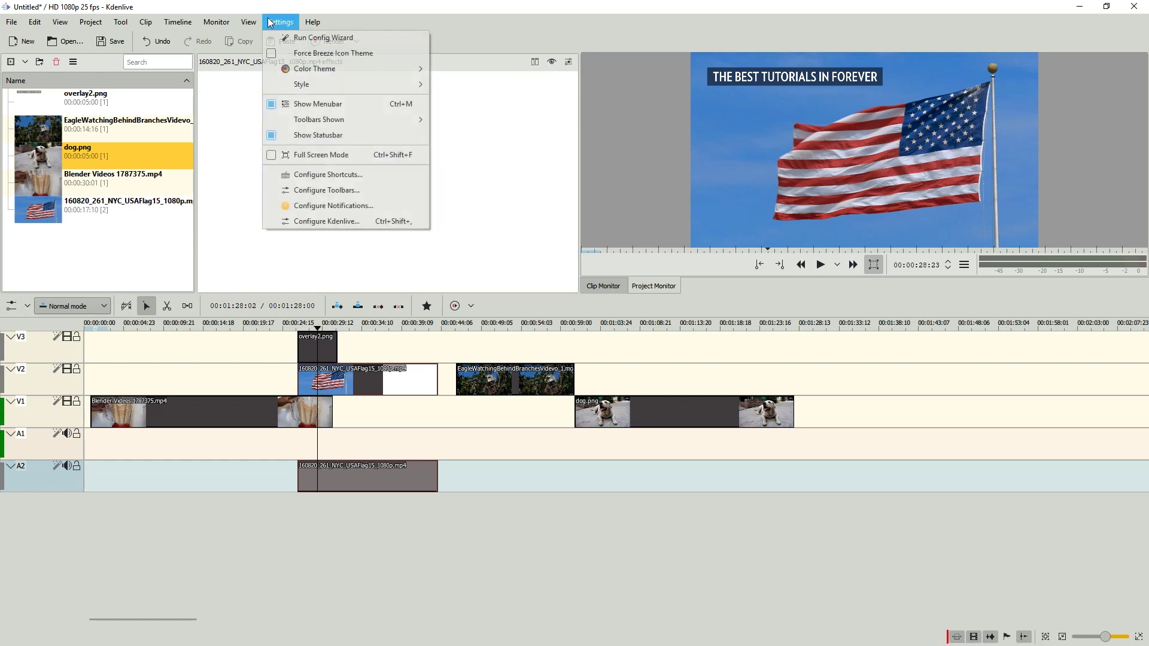
mouse_move(371, 87)
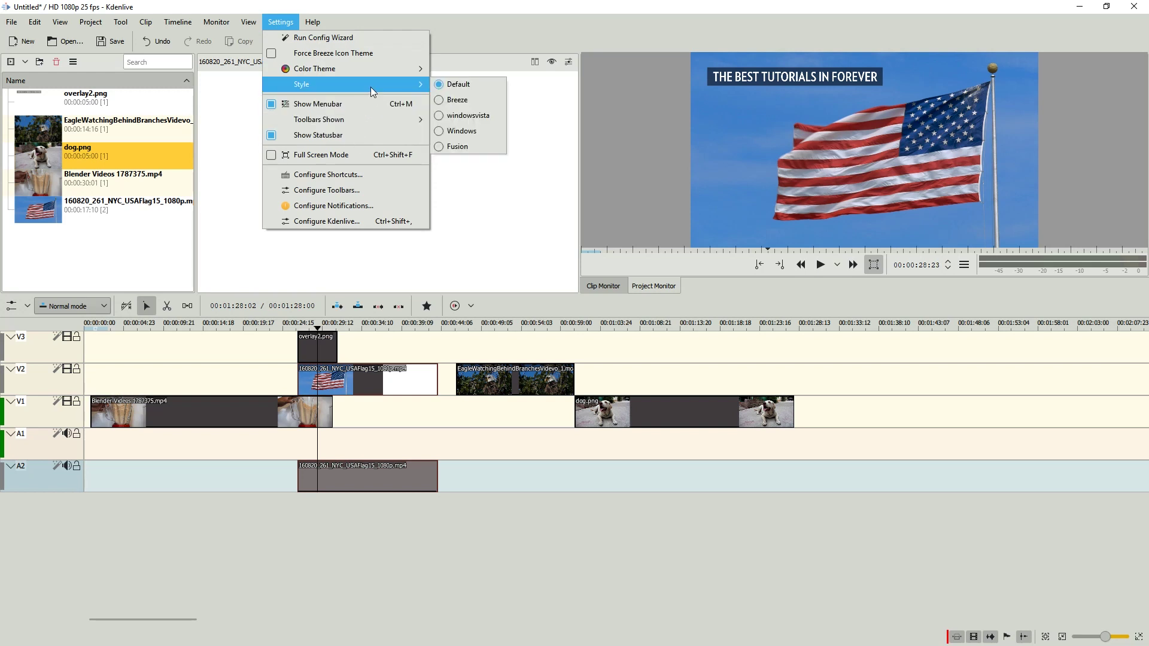
left_click(470, 116)
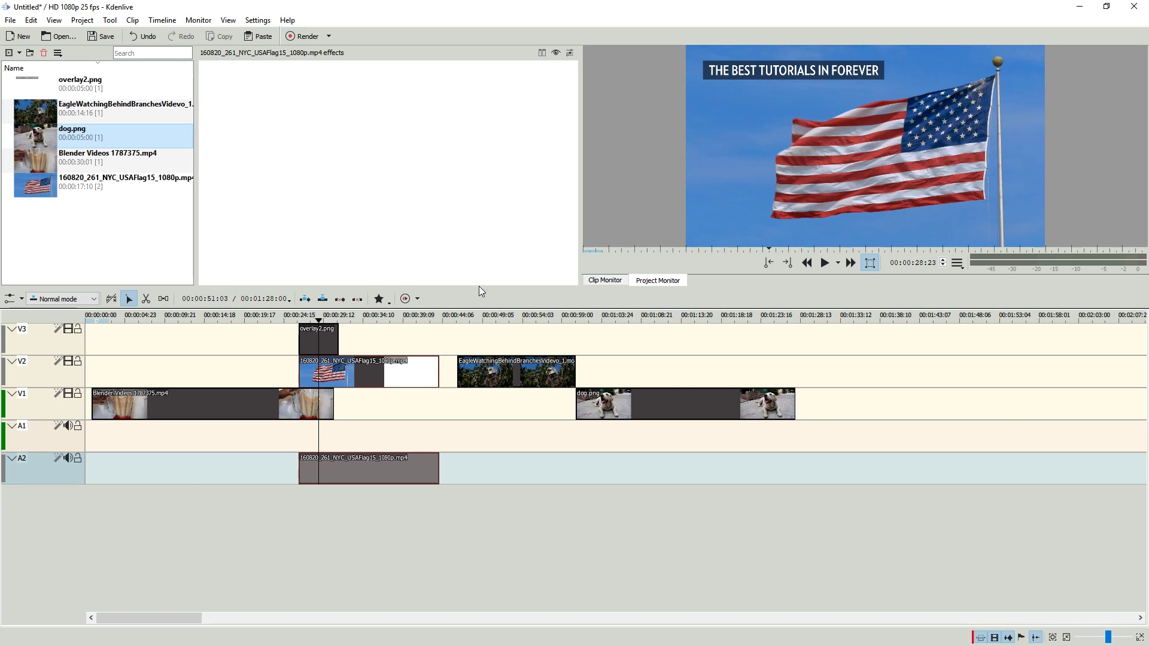
Step: Apply the light Breeze color theme, then replace it with a dark theme
left_click(258, 20)
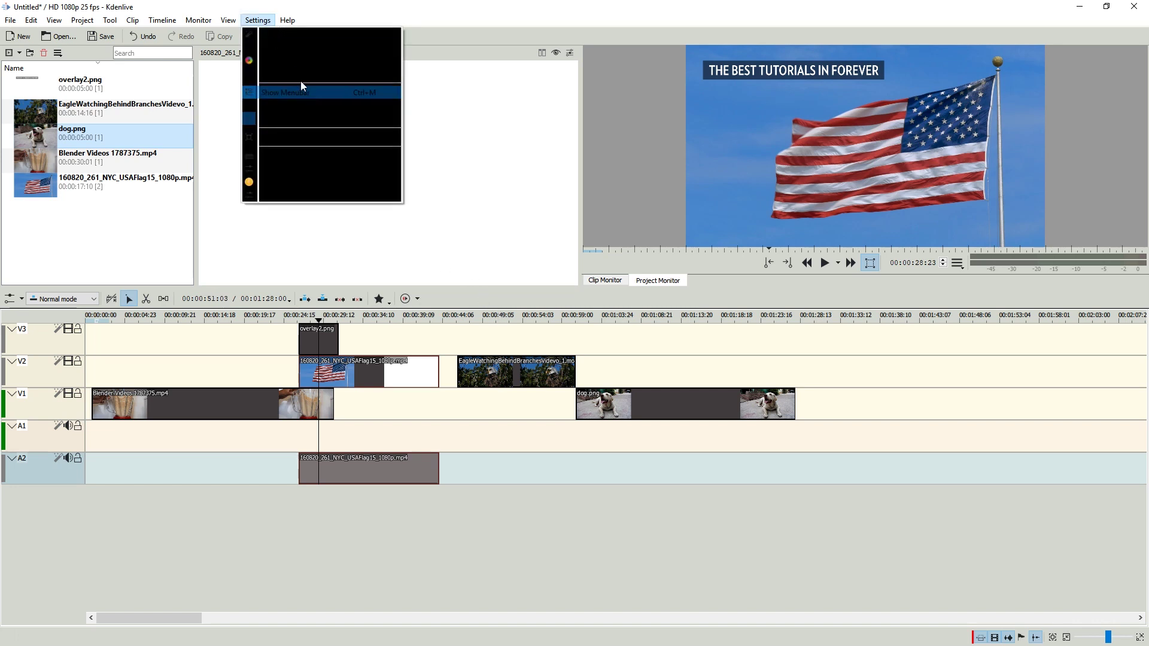
mouse_move(285, 61)
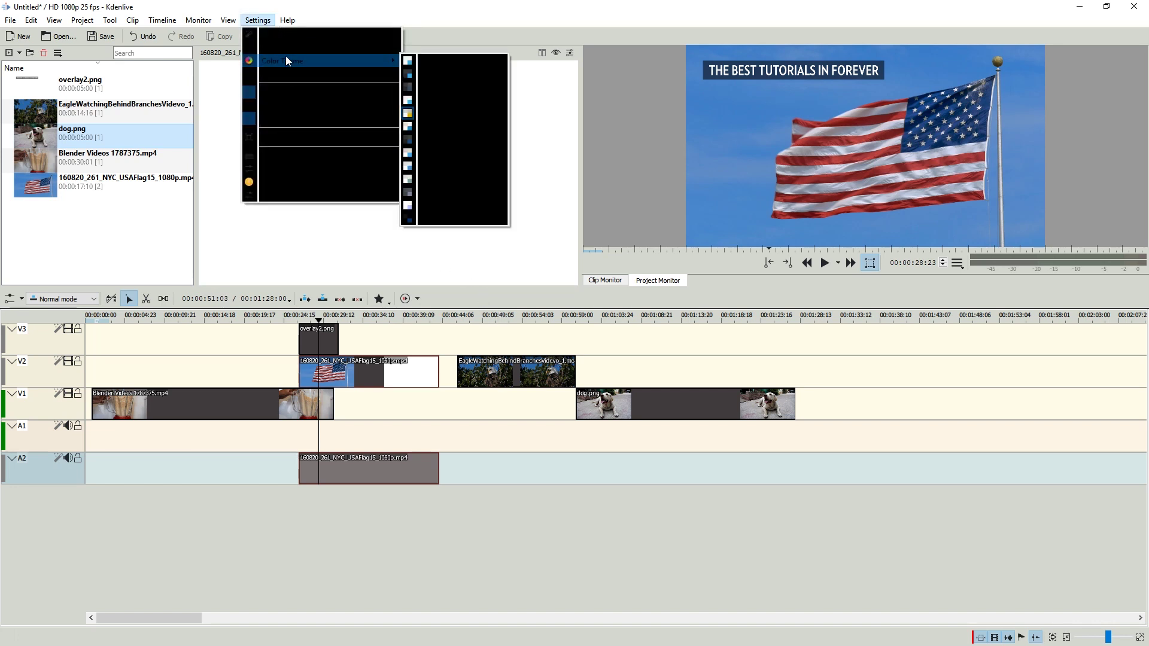
left_click(466, 63)
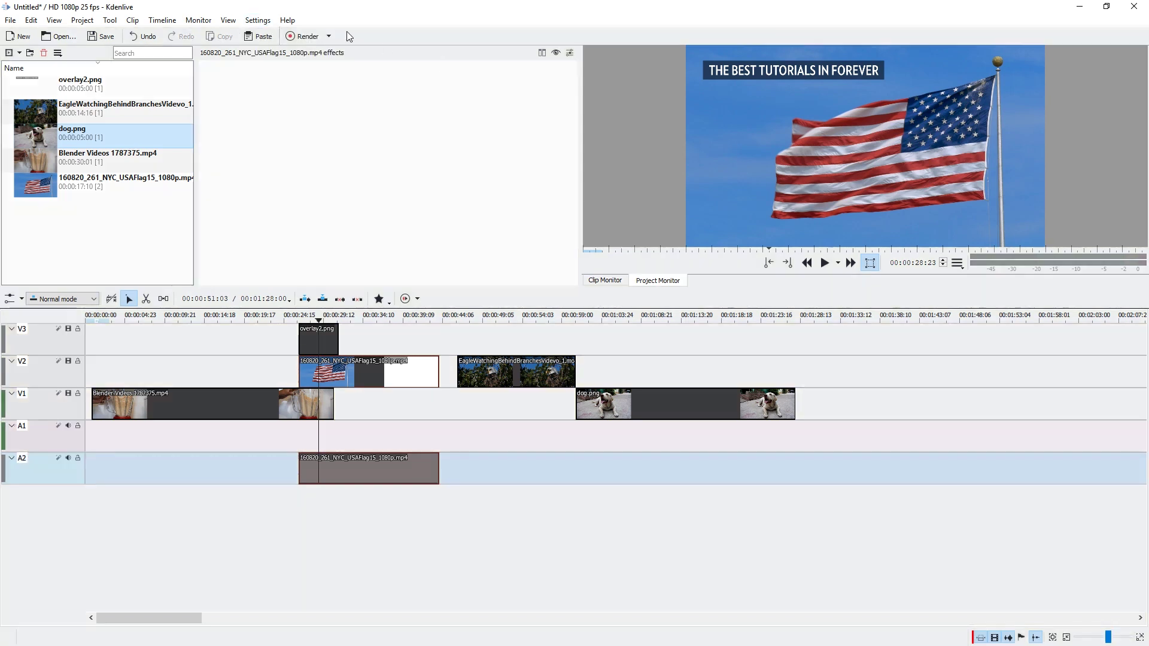
left_click(258, 20)
mouse_move(306, 62)
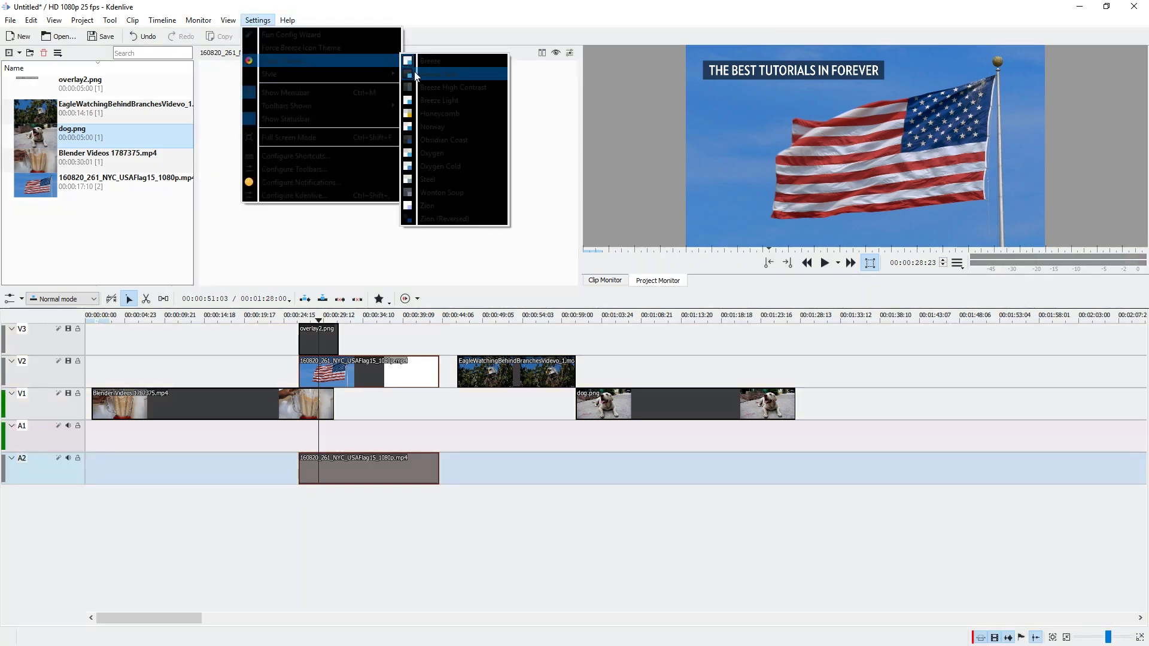
left_click(443, 76)
left_click(258, 19)
left_click(250, 25)
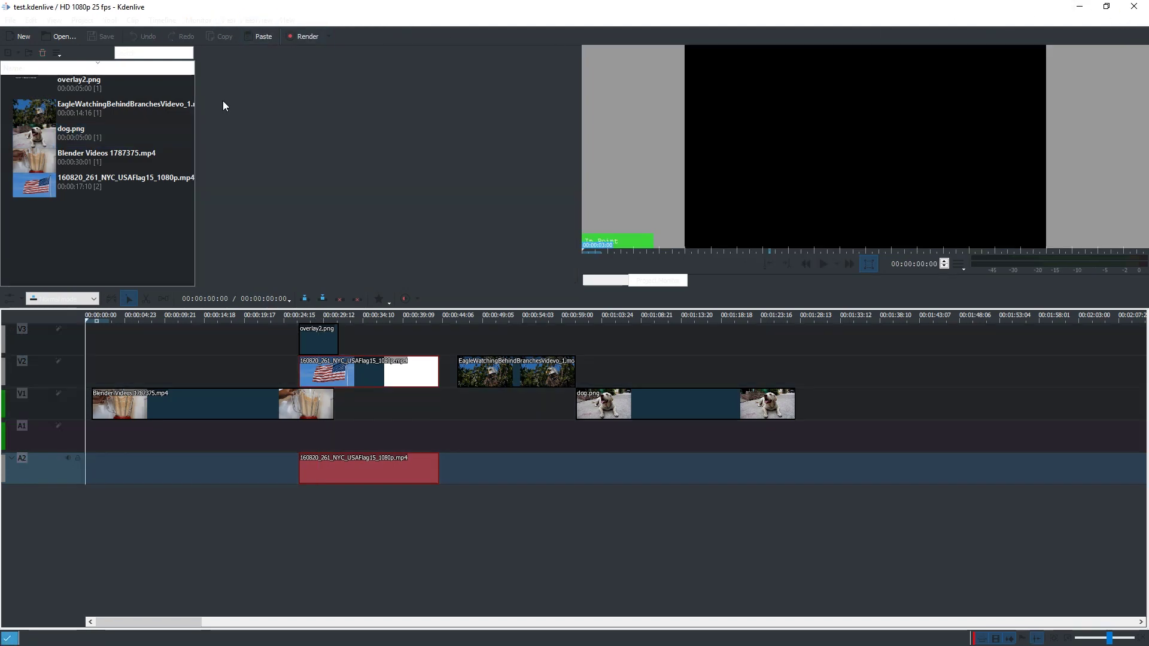
Step: Change the Kdenlive widget style to Windows
left_click(258, 20)
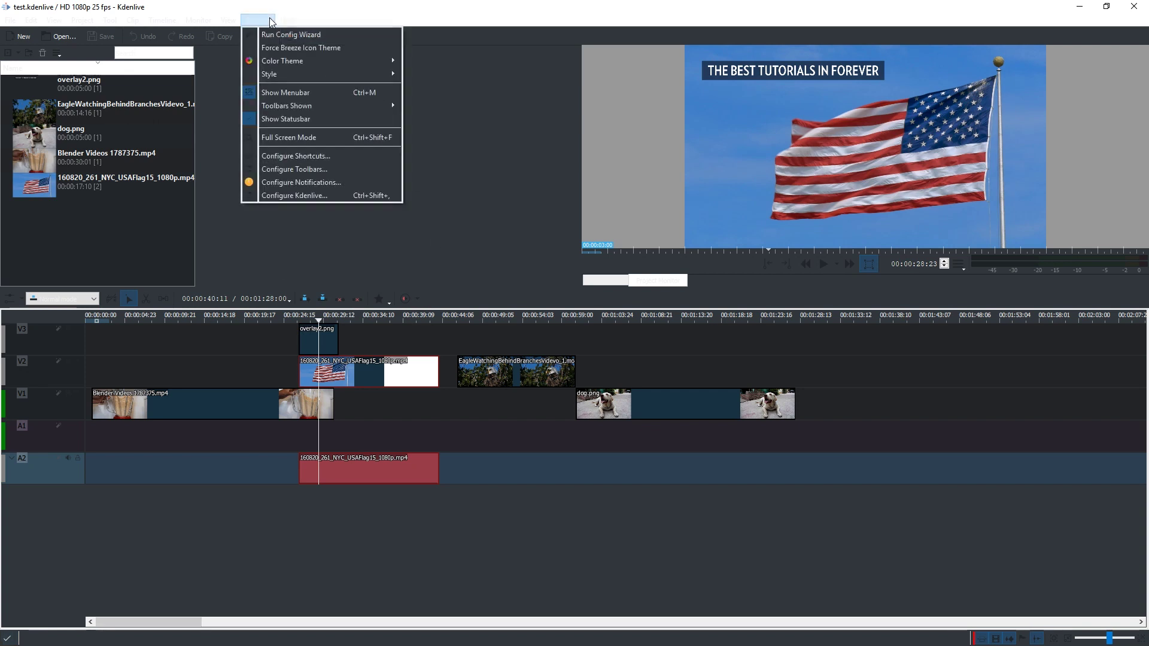
mouse_move(302, 72)
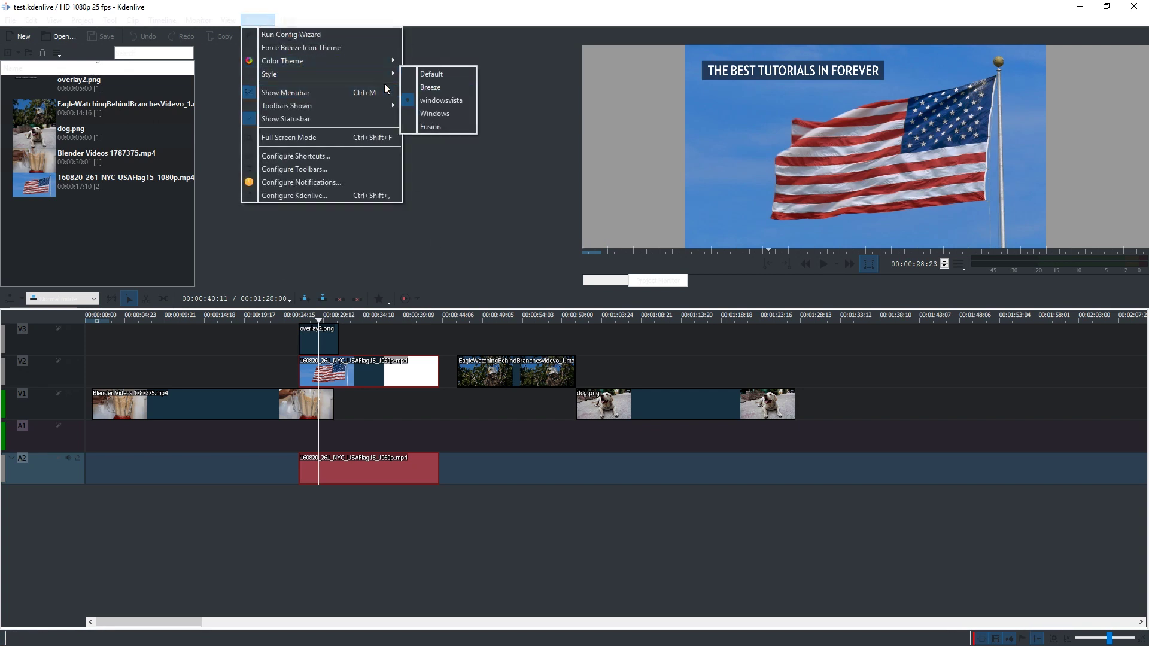
left_click(439, 115)
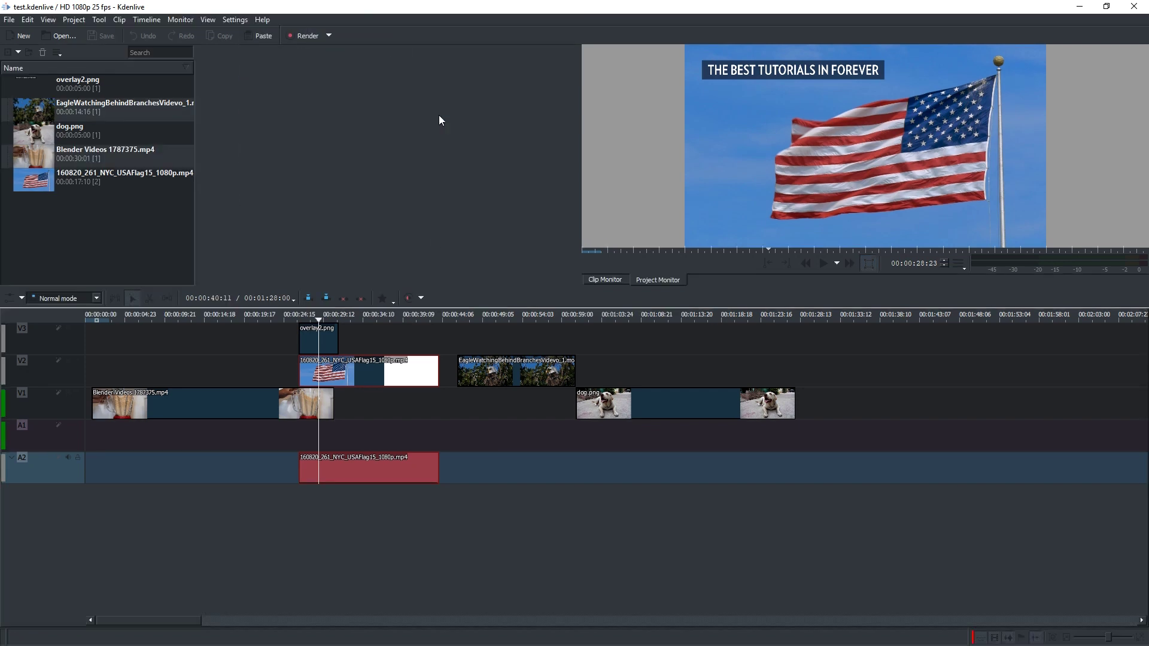
Step: Switch the color theme back to light Breeze
left_click(235, 20)
mouse_move(300, 67)
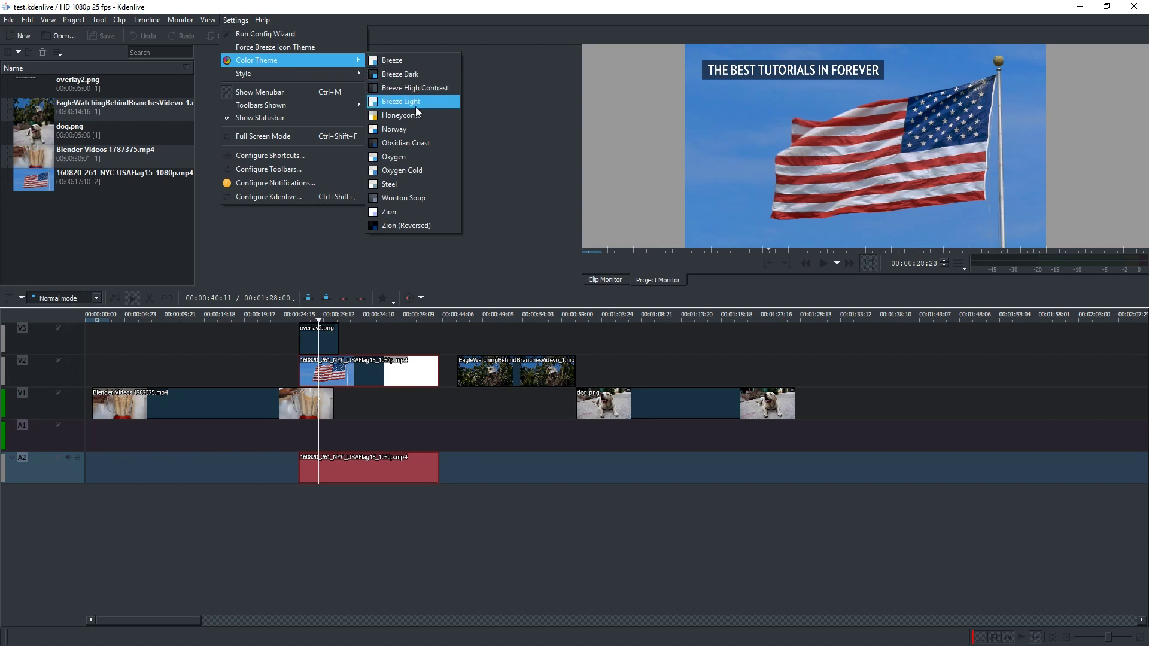
left_click(406, 60)
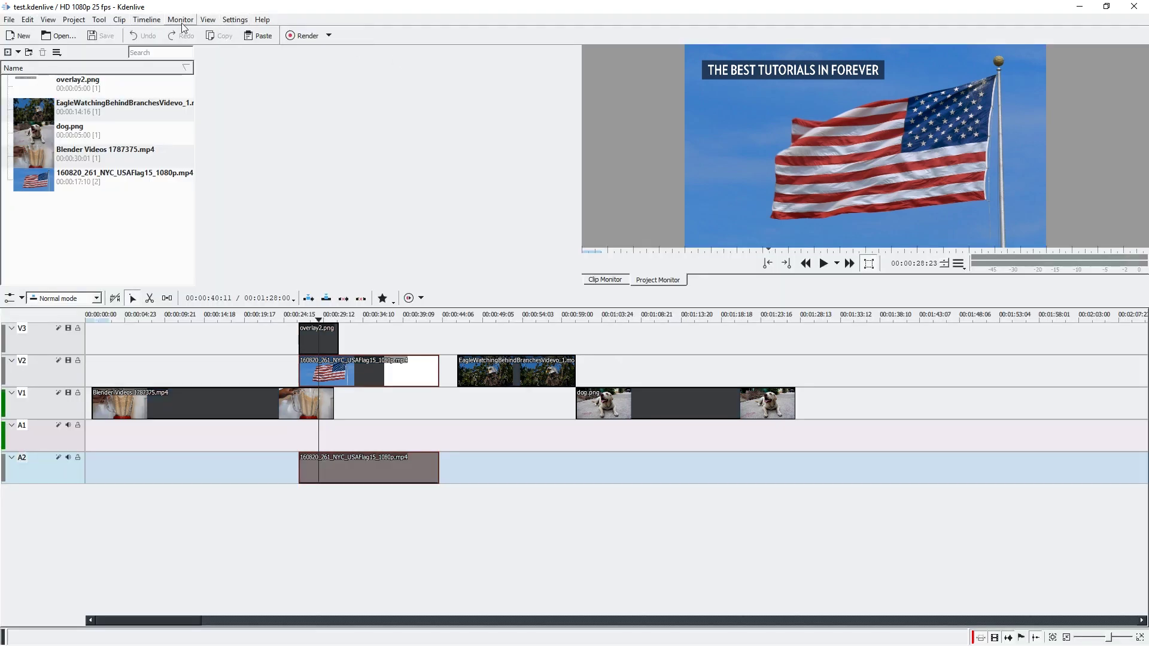
Step: Switch the widget style to Breeze
left_click(235, 19)
mouse_move(286, 71)
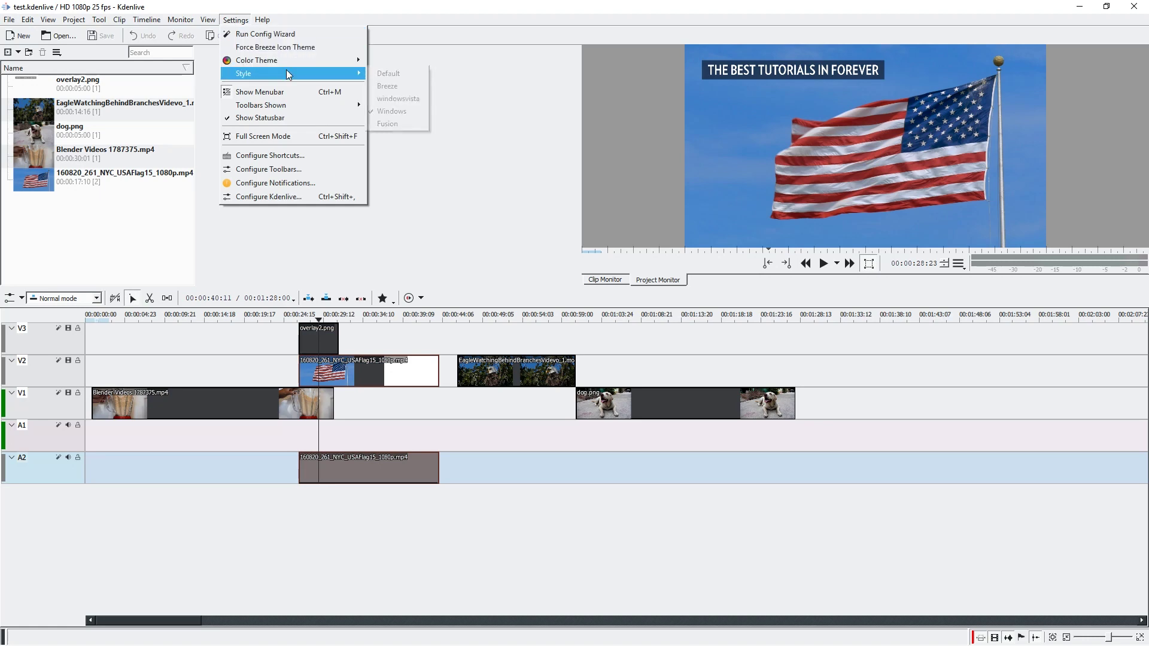
left_click(398, 85)
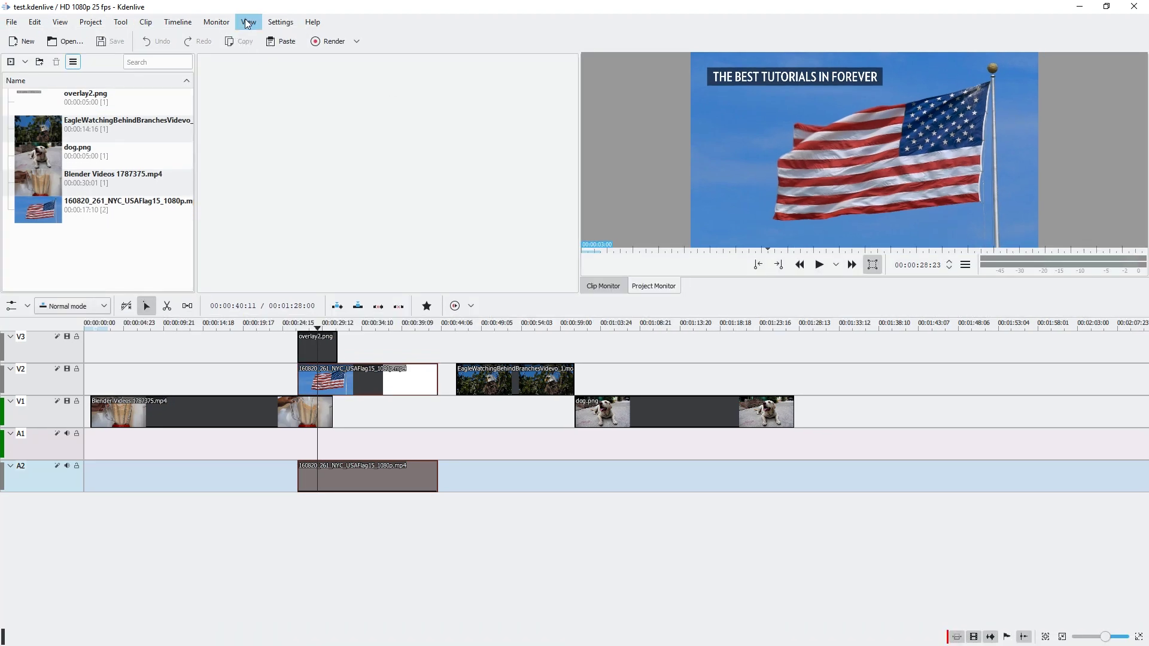
Step: Change the widget style to Windows
left_click(276, 22)
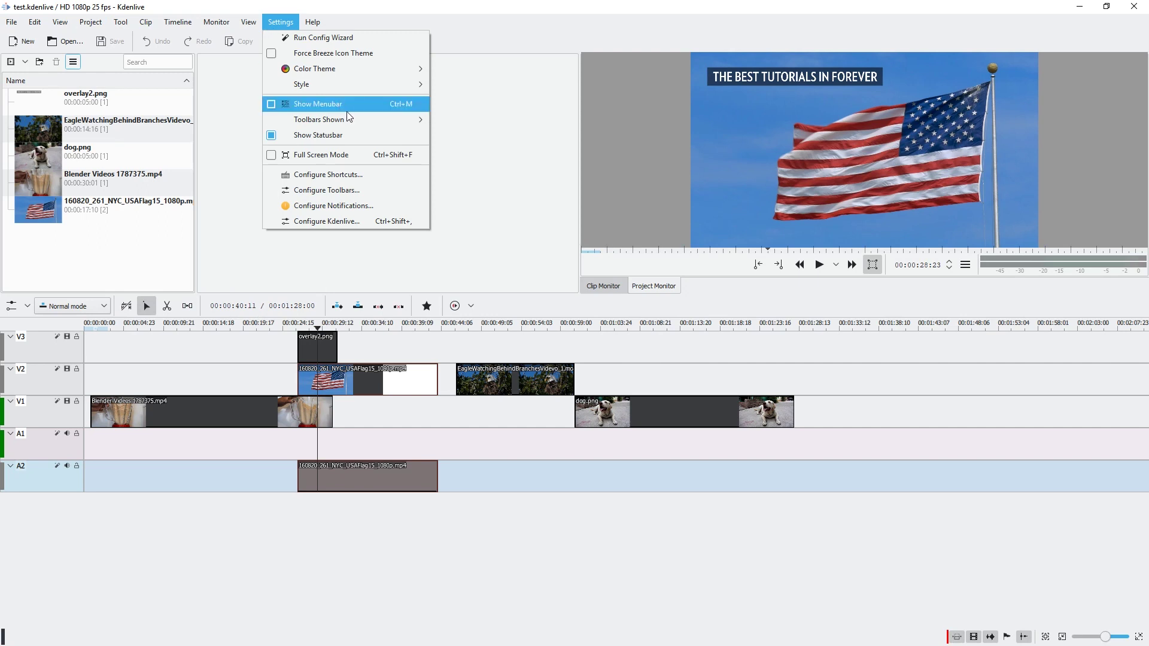
mouse_move(353, 118)
mouse_move(364, 86)
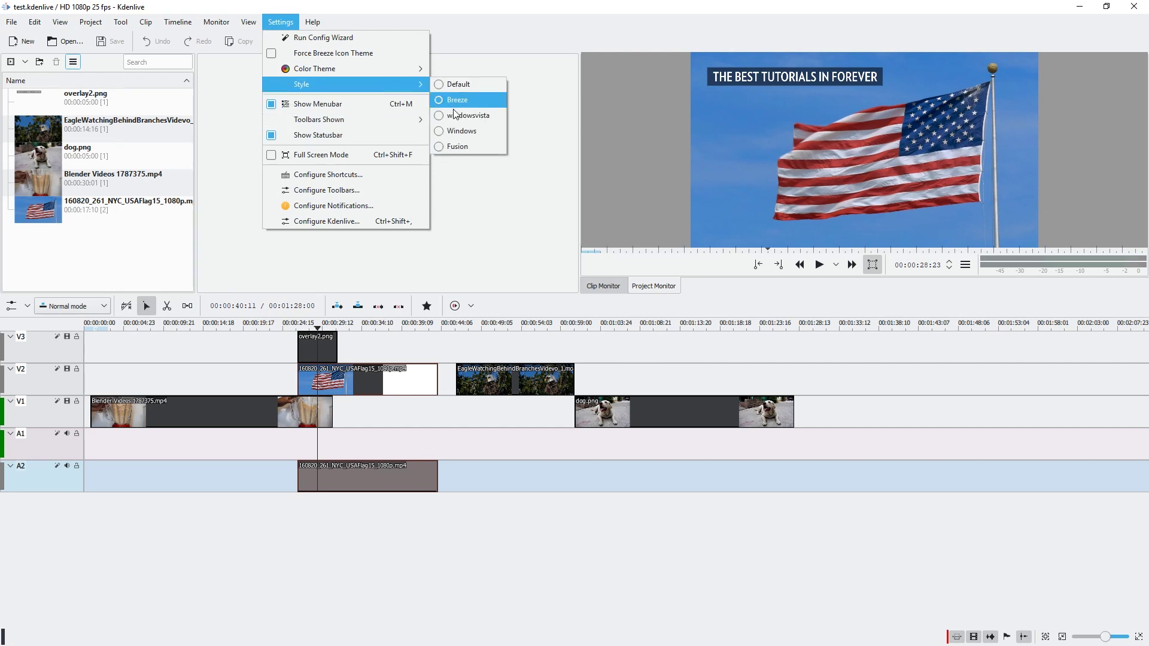
left_click(466, 131)
Step: Apply the Fusion widget style
left_click(235, 20)
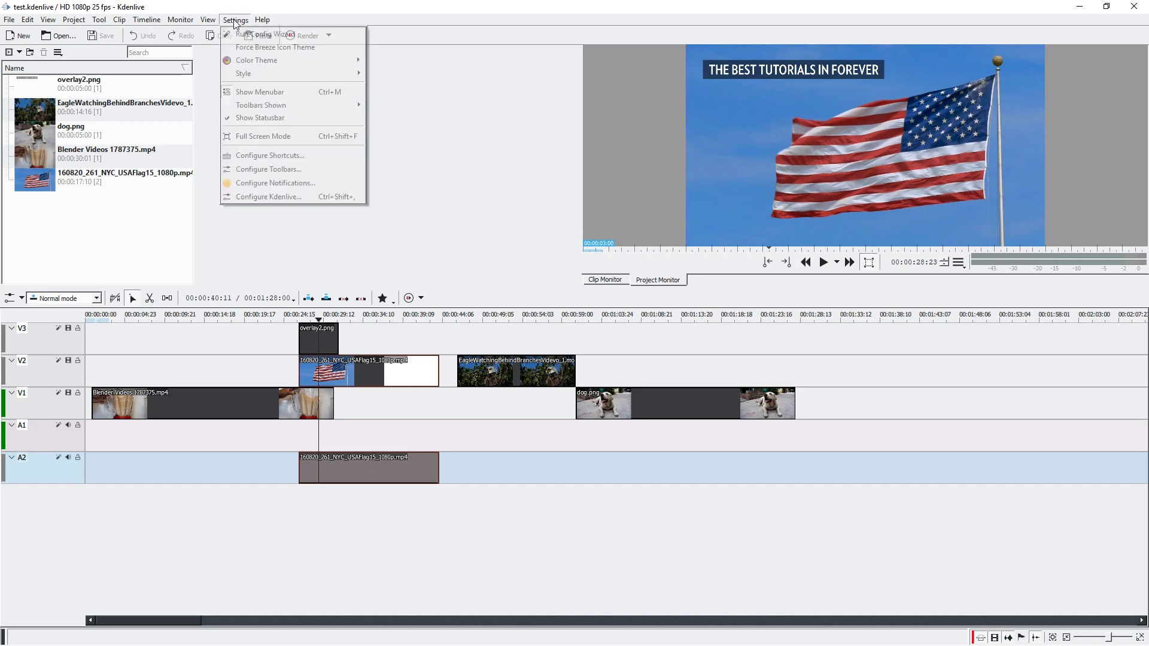
mouse_move(338, 60)
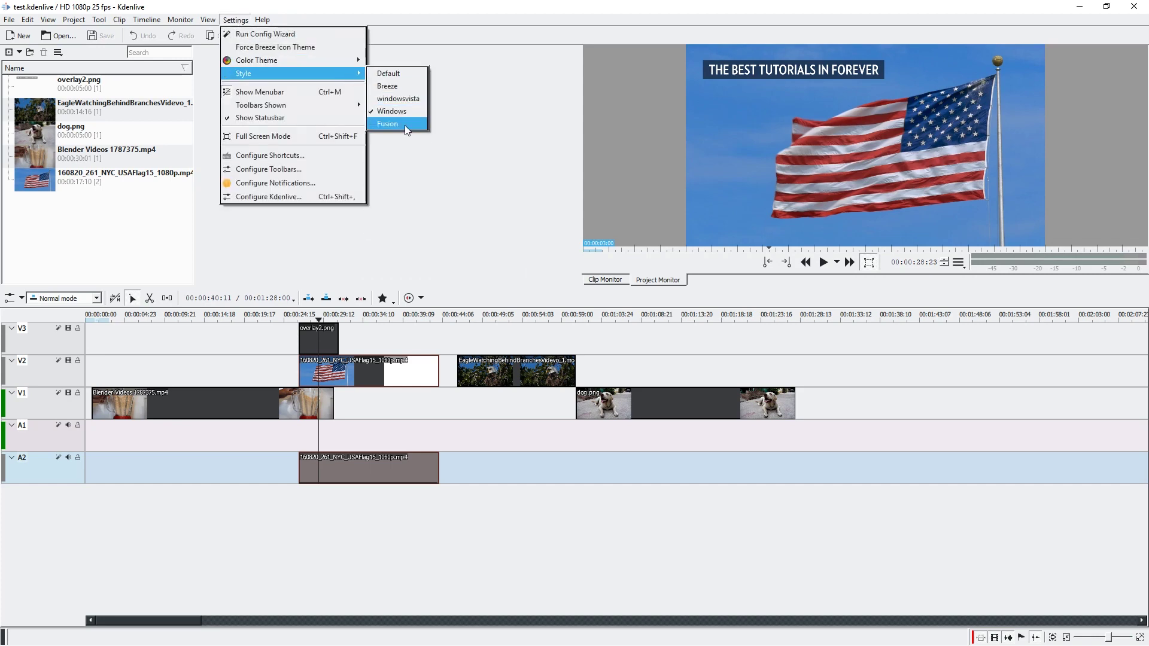
left_click(405, 125)
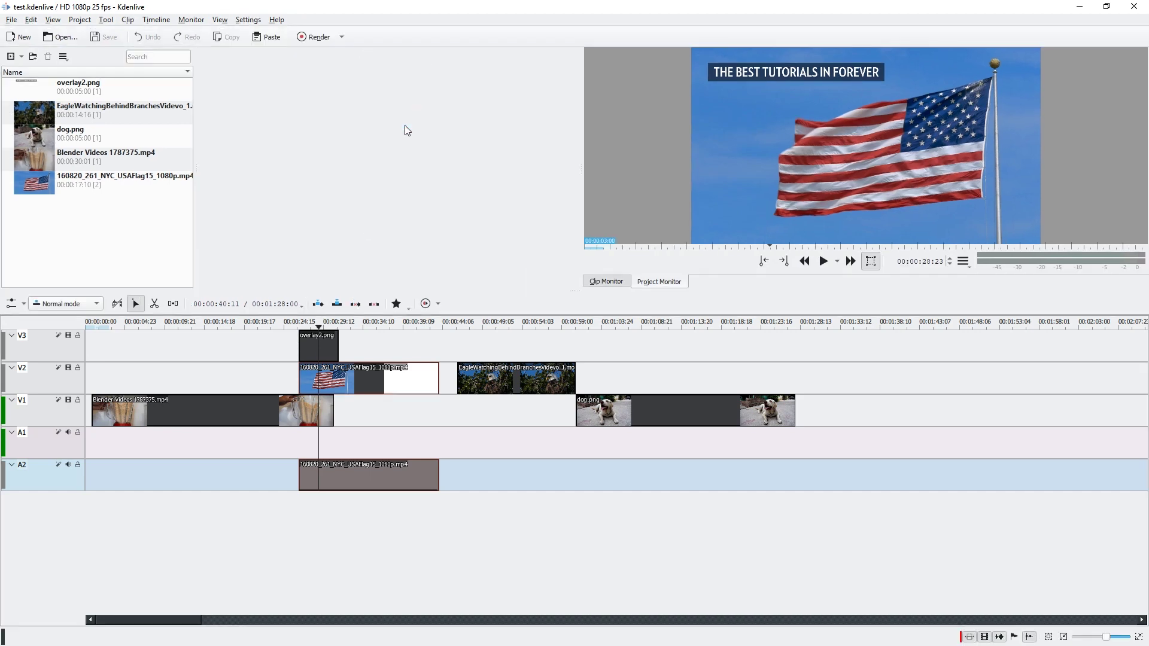
Step: Apply the dark Wonton Soup colour theme
left_click(252, 24)
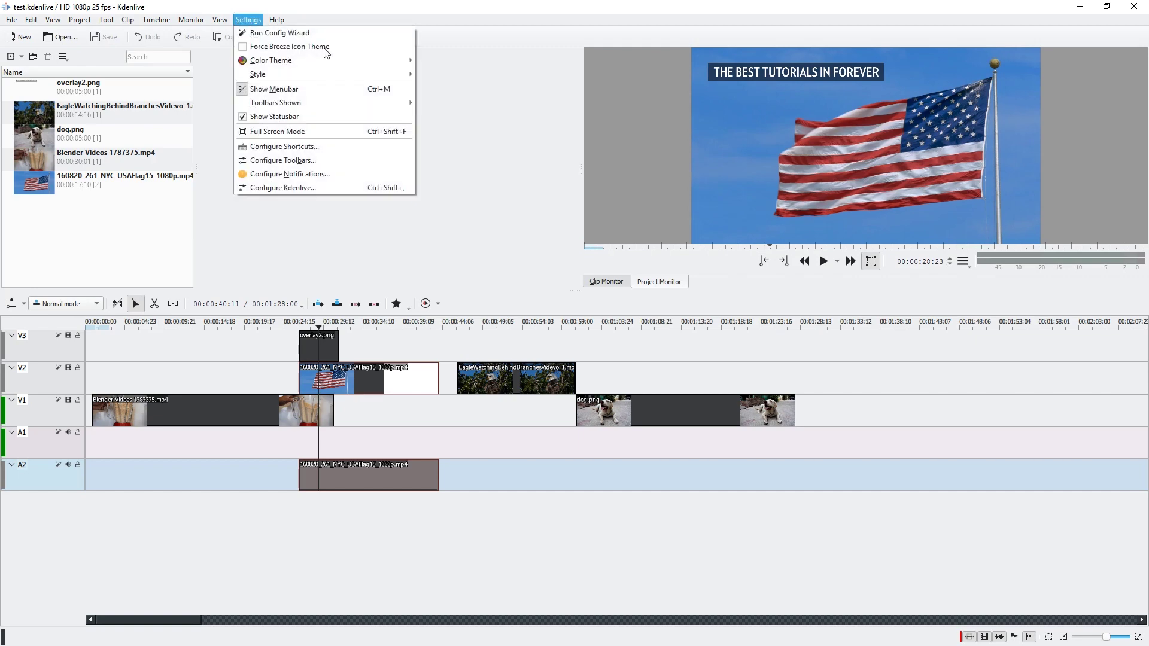
mouse_move(358, 59)
left_click(465, 201)
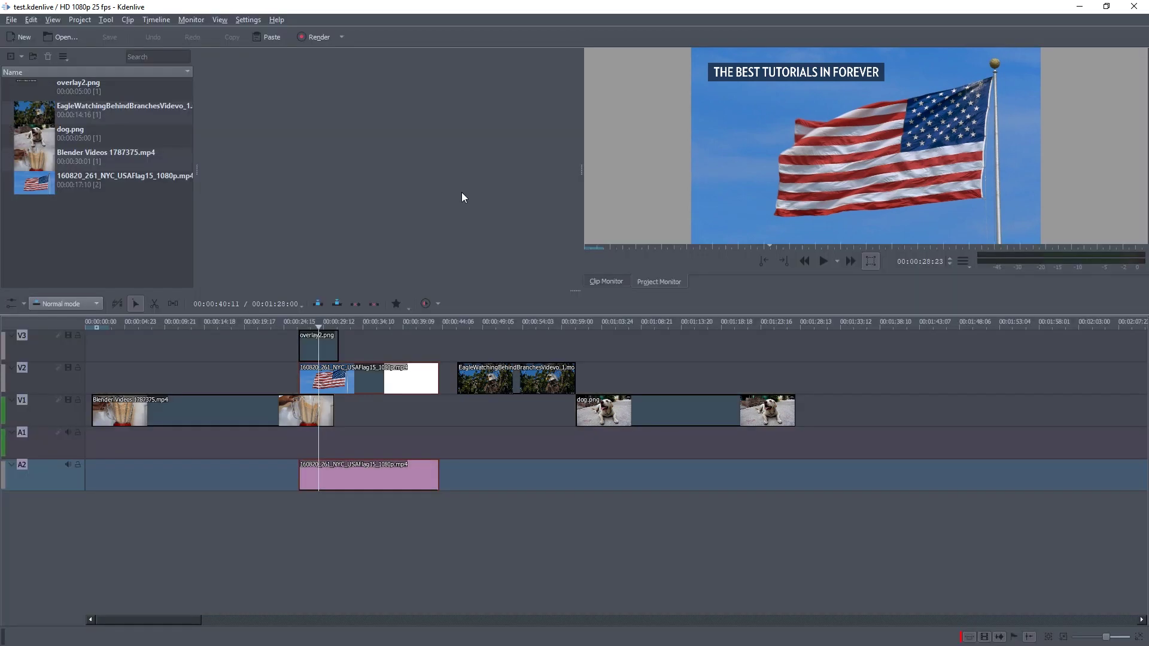
Step: Try the Breeze widget style, then switch to Fusion
left_click(256, 19)
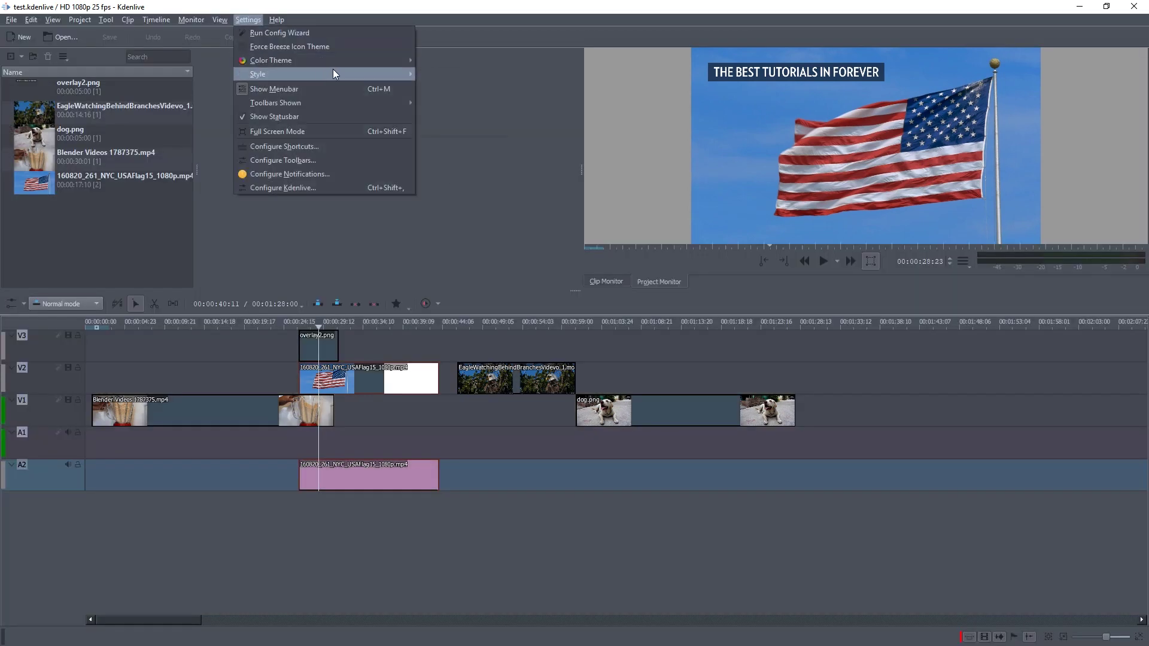
mouse_move(334, 69)
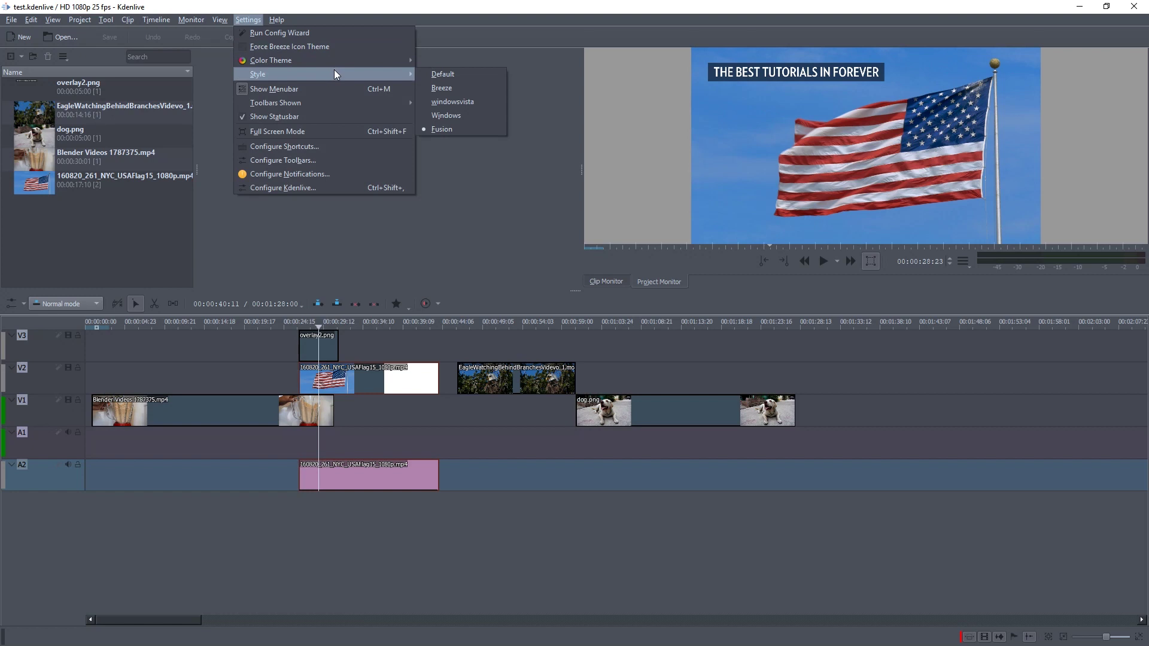
left_click(467, 98)
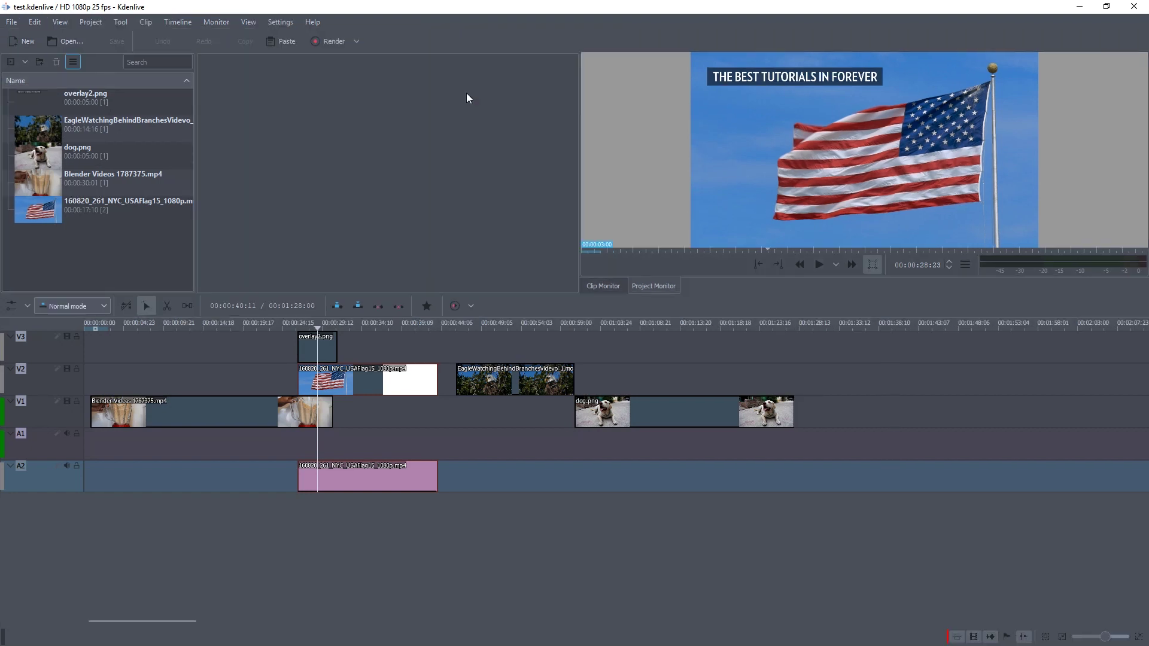
left_click(280, 22)
mouse_move(348, 84)
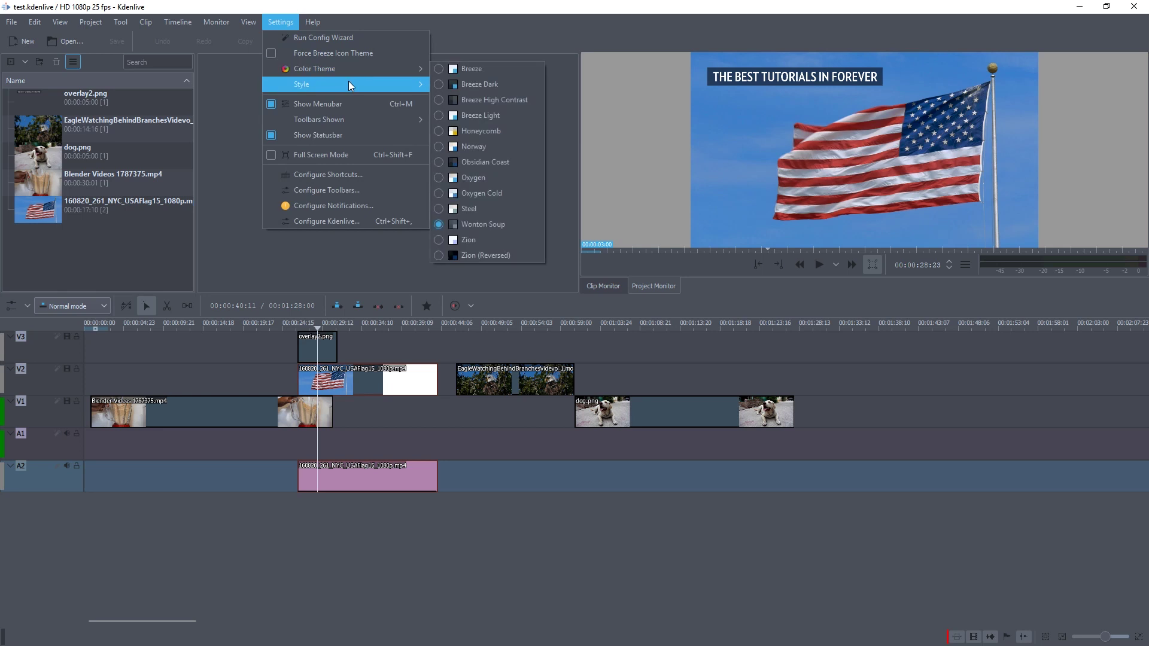
left_click(464, 149)
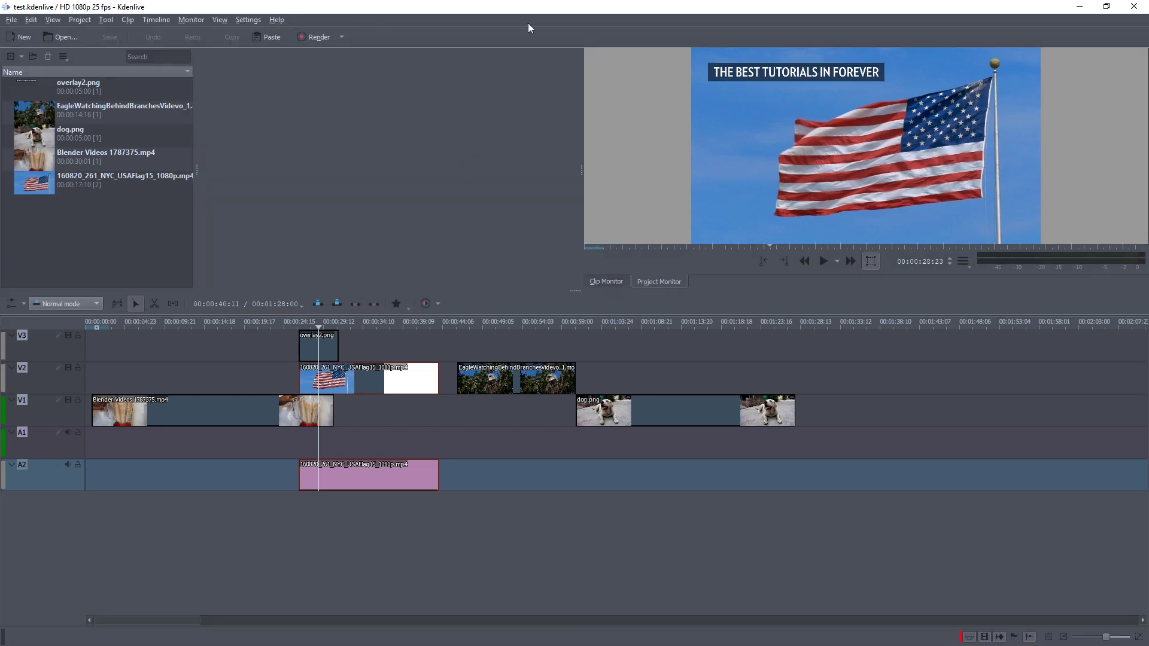
Step: Replace the dark colours with the light Breeze Light colour theme
left_click(243, 20)
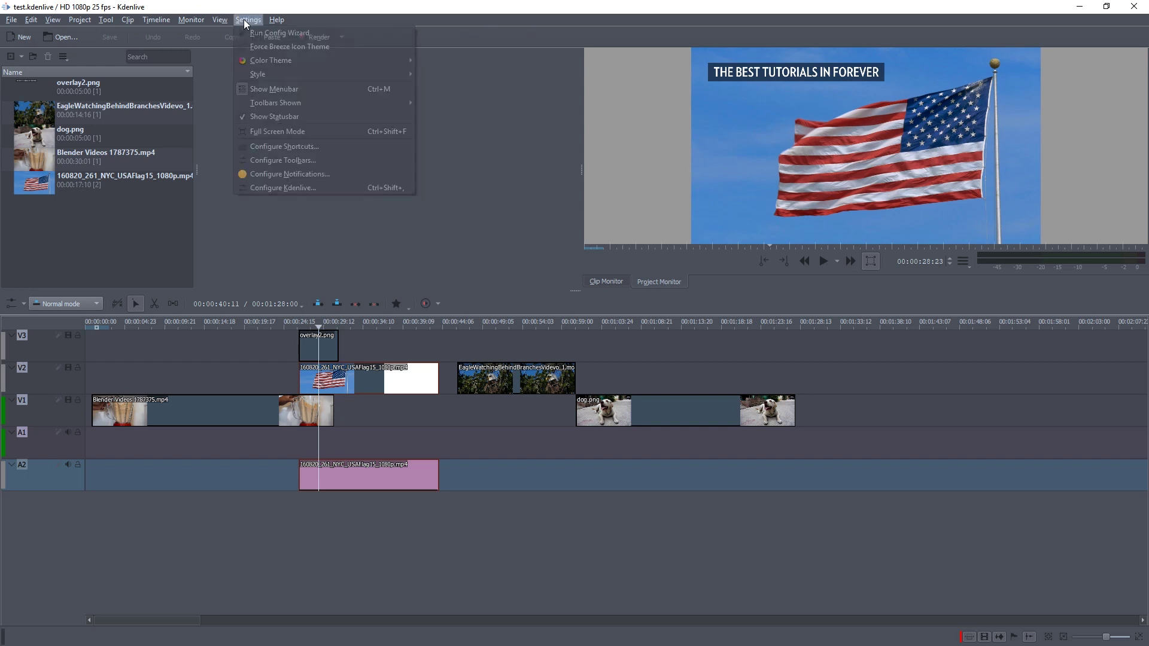
left_click(243, 20)
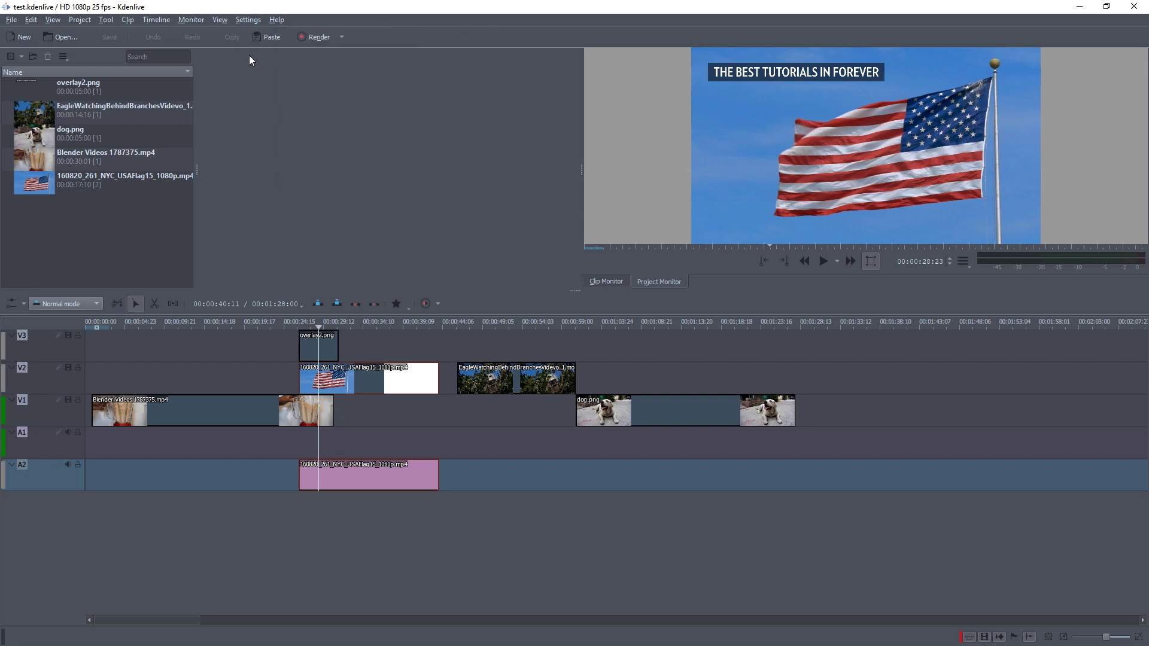
left_click(247, 20)
mouse_move(275, 61)
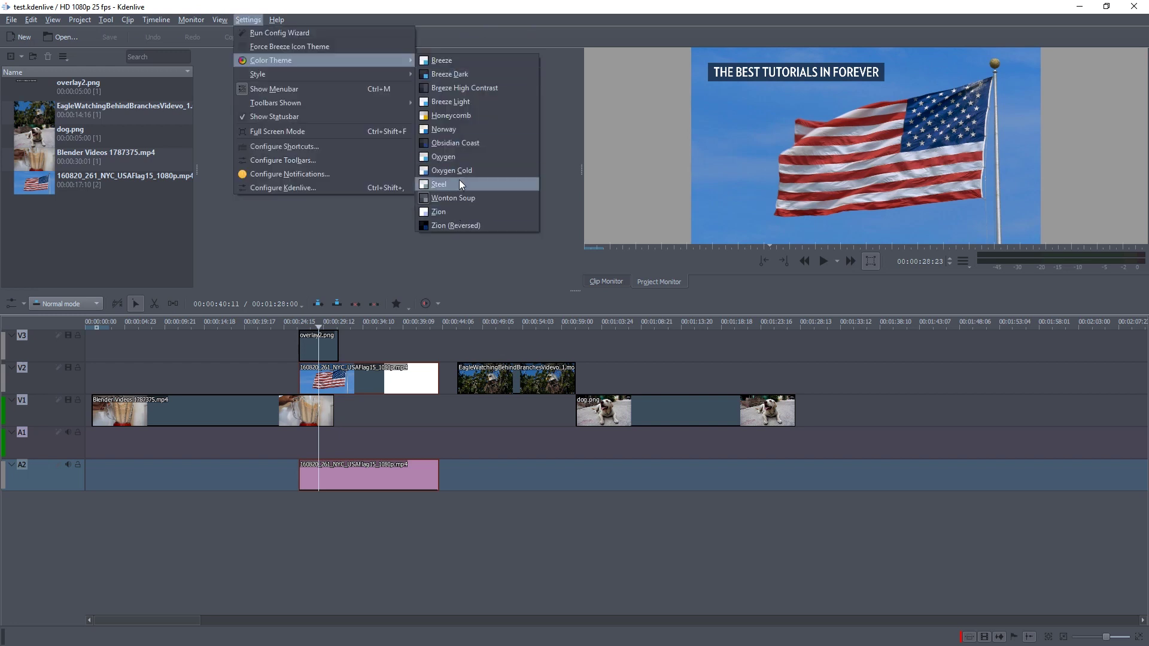
left_click(464, 105)
Step: Set the widget style back to Breeze
left_click(248, 20)
mouse_move(383, 62)
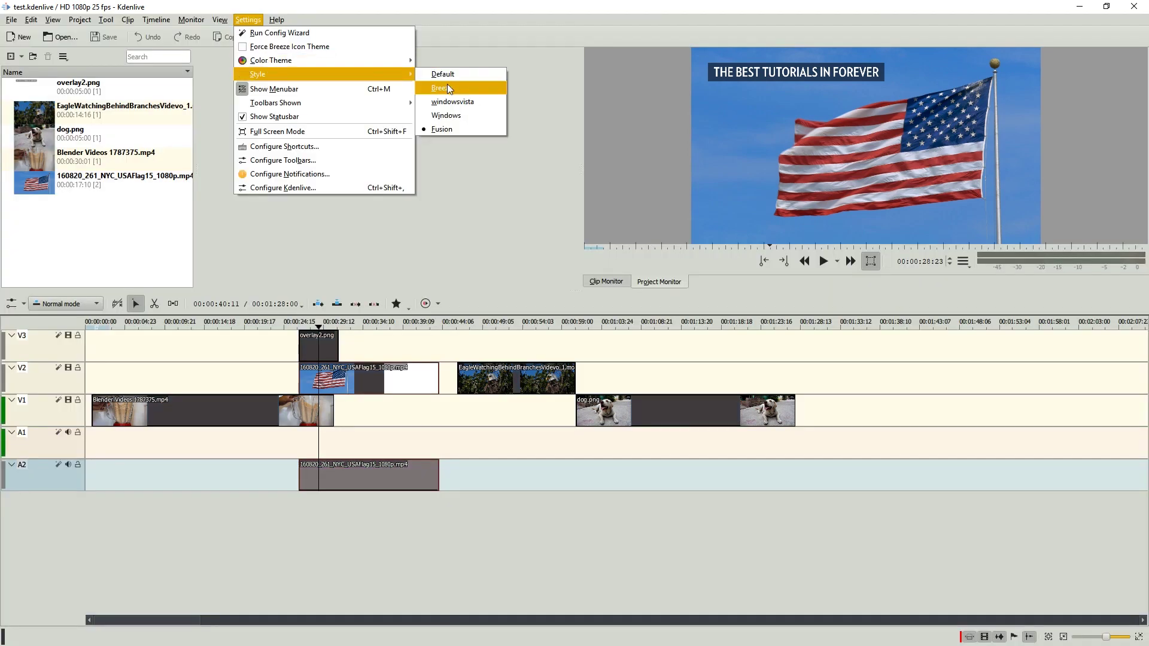
left_click(446, 87)
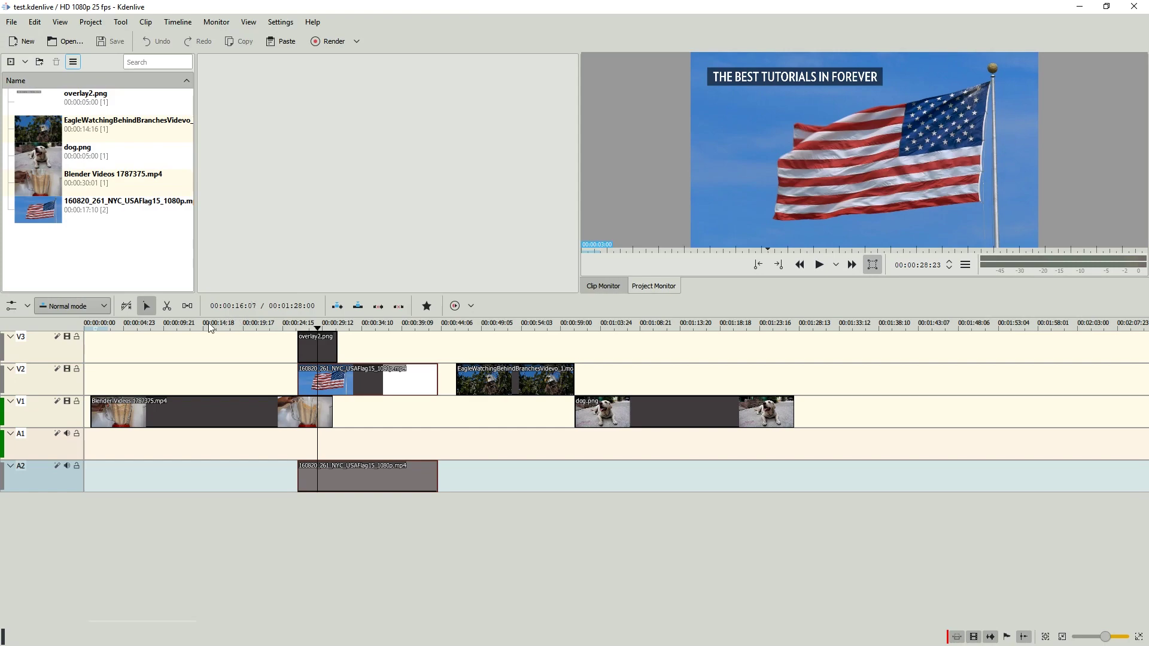
Step: Apply another widget style, then switch to the dark Obsidian Coast colour theme
left_click(280, 21)
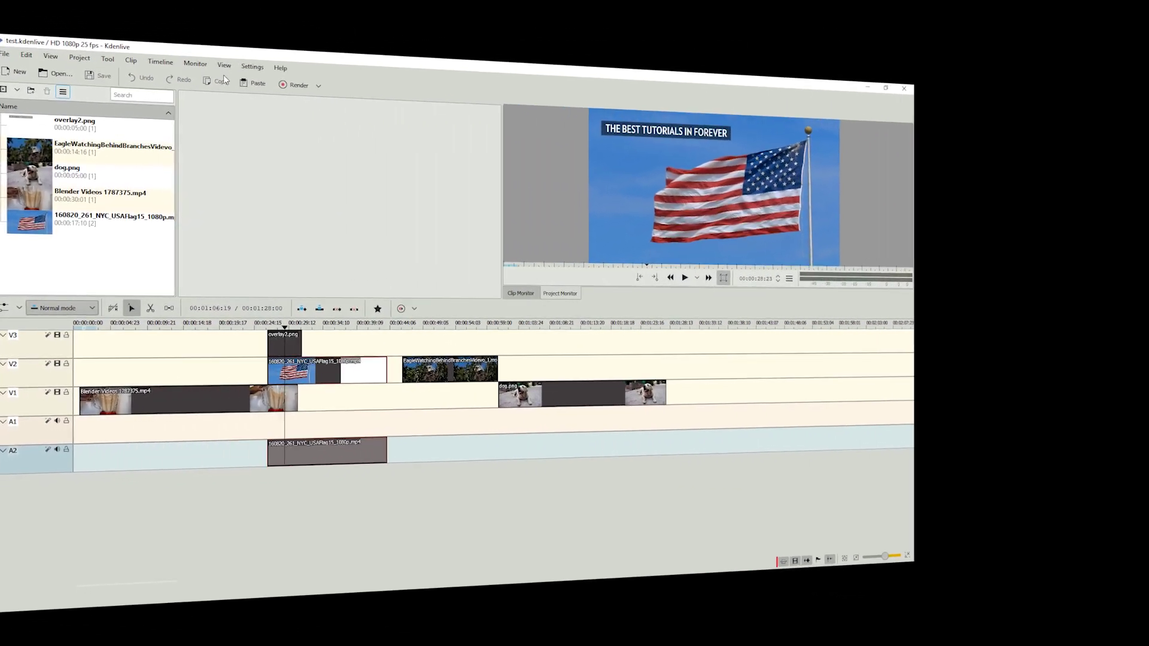
left_click(398, 190)
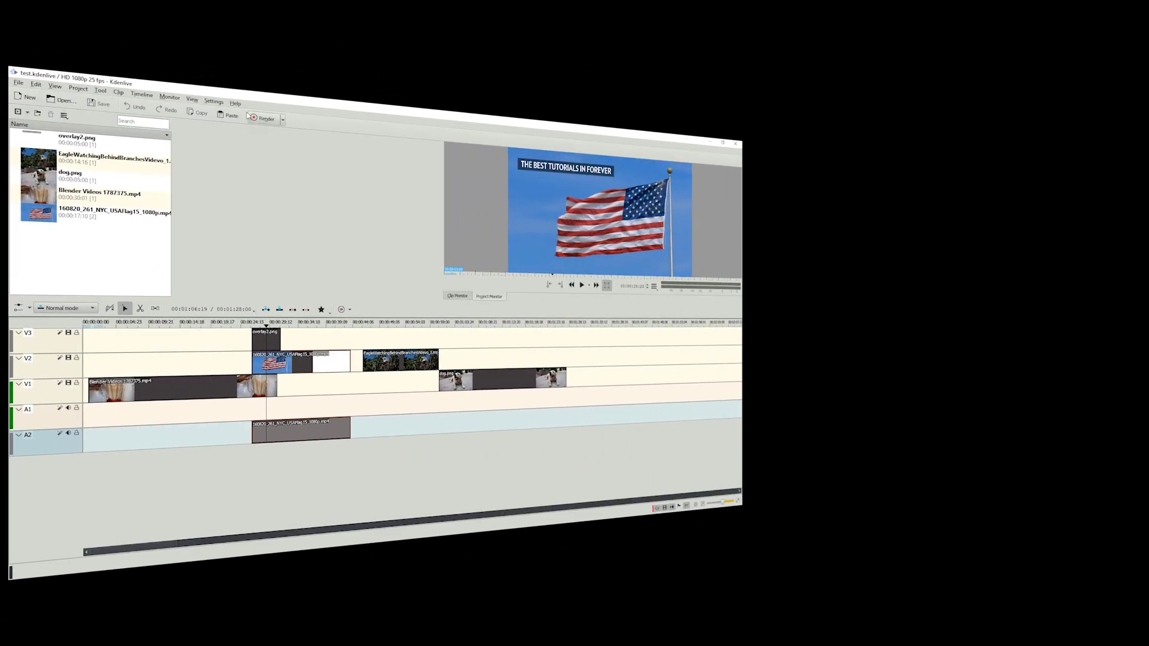
mouse_move(281, 132)
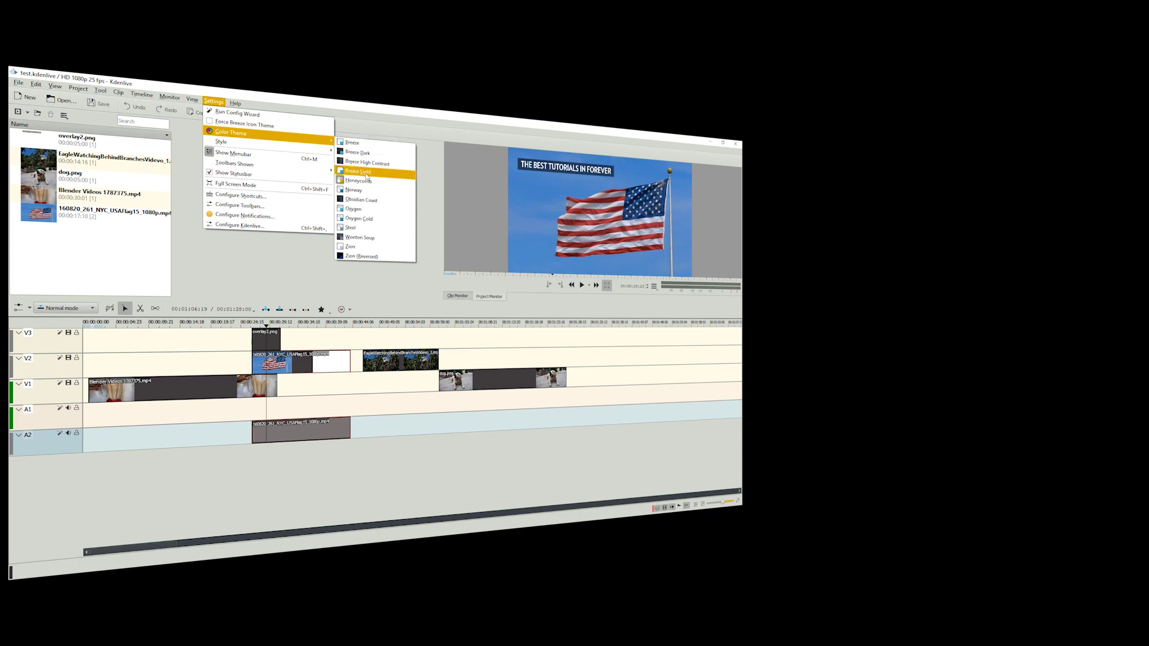
left_click(375, 201)
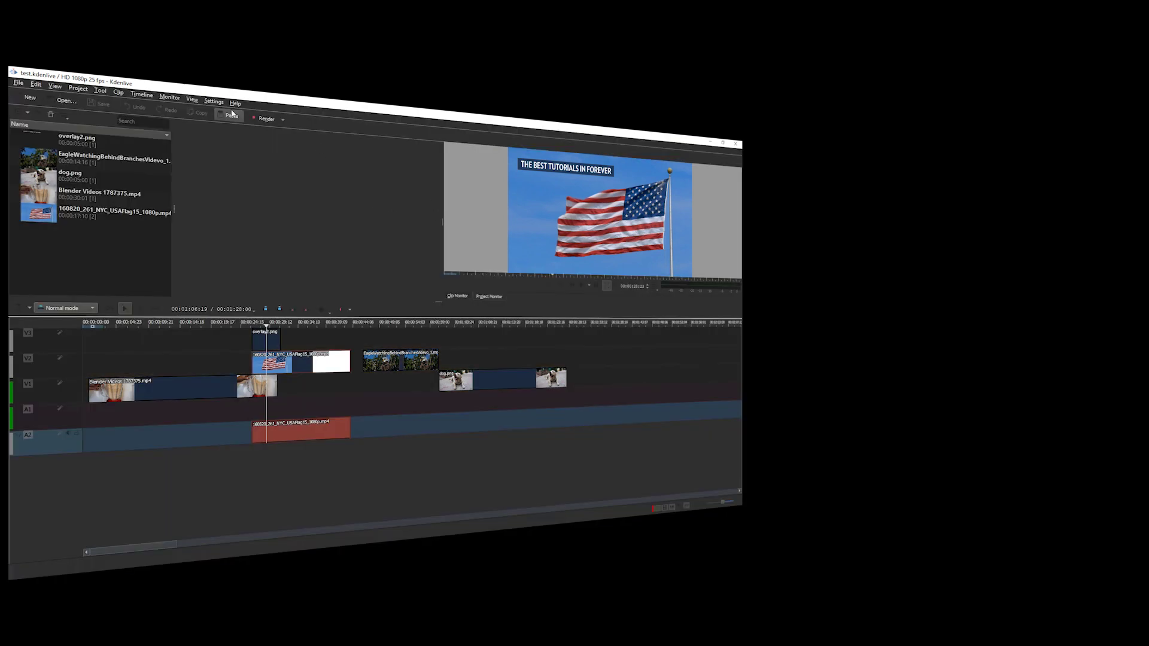